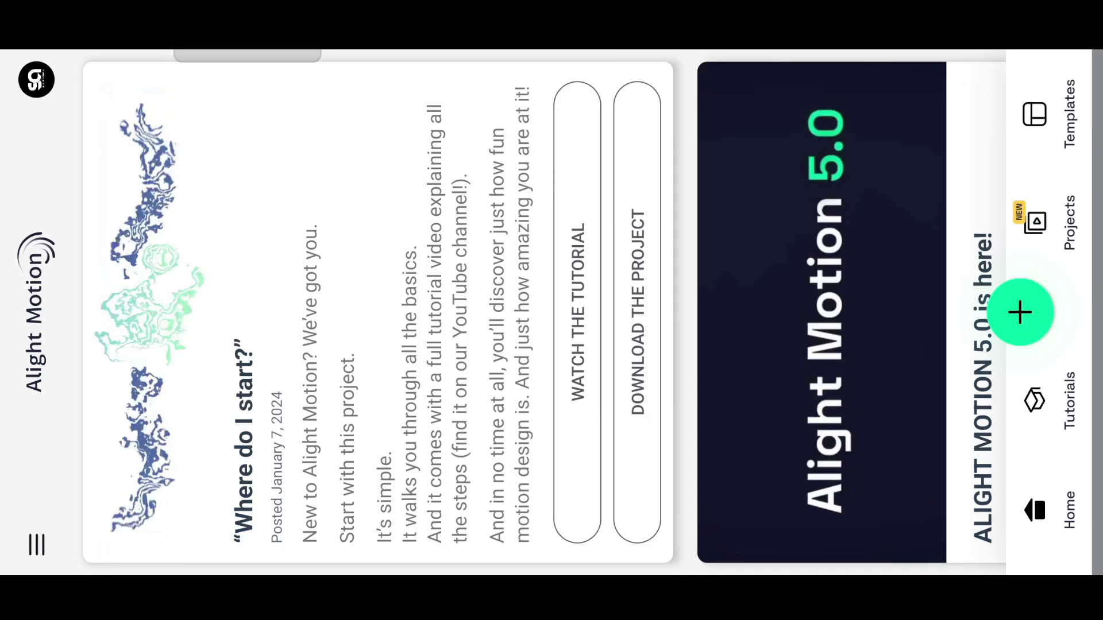
Open the 'Full Project By Shiva Arts Official' project and scrub to the FIRST LOVE intro.
click(1035, 222)
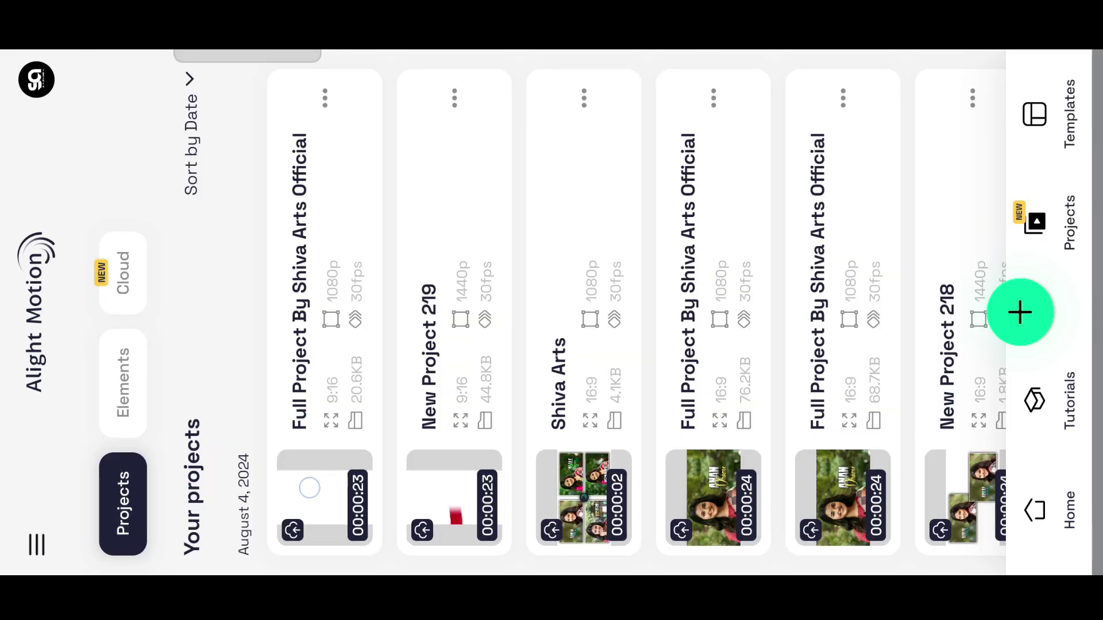
click(325, 345)
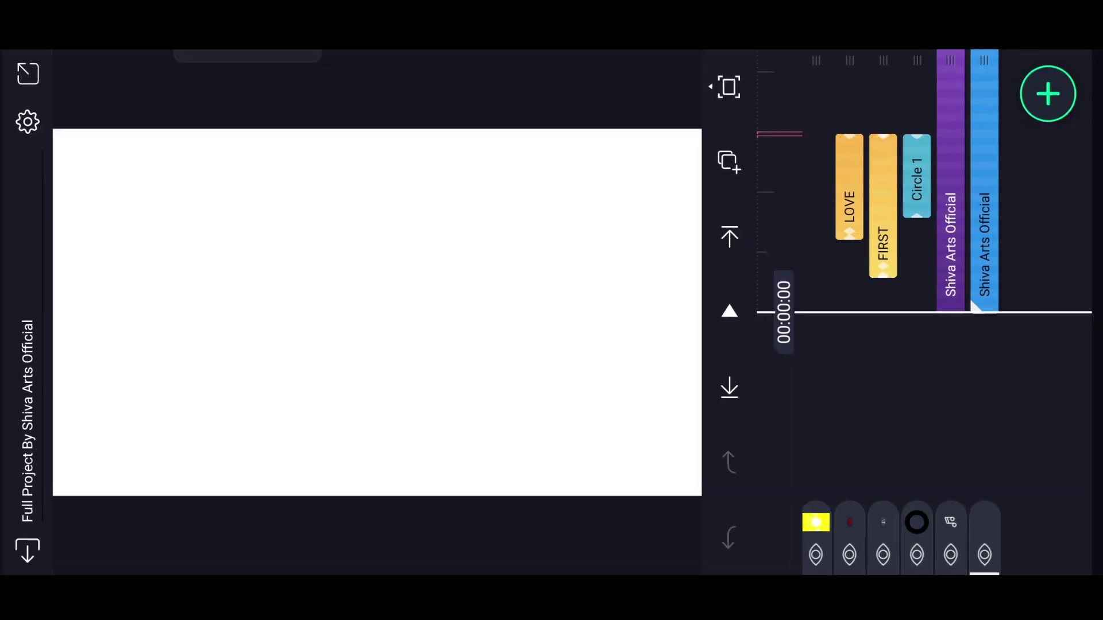
drag(1002, 373, 955, 250)
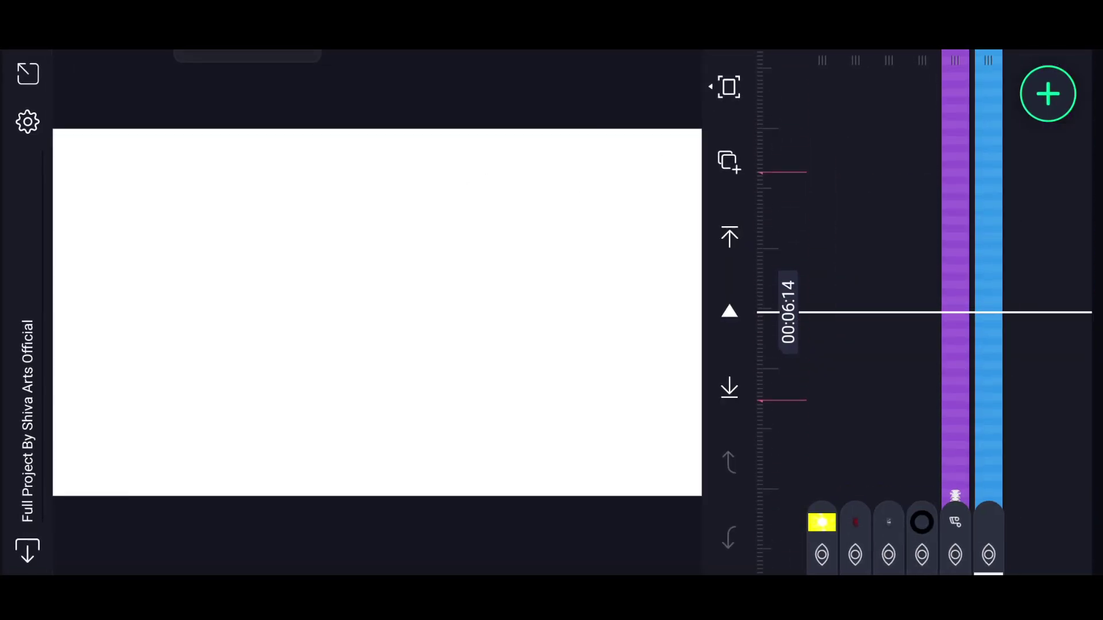
drag(945, 336, 1004, 250)
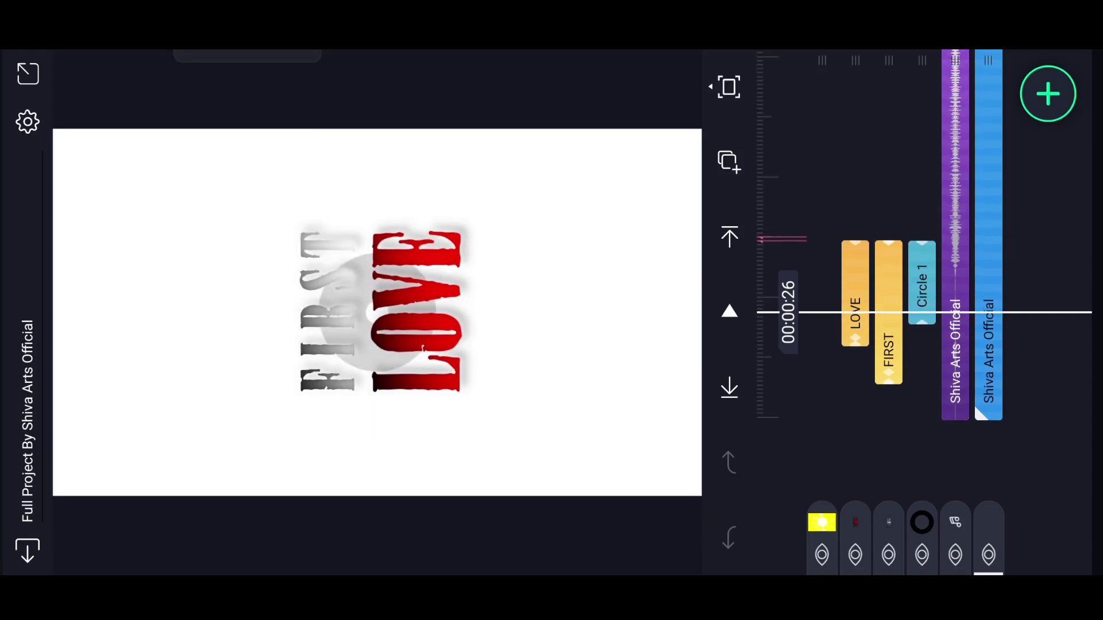
Browse the font list for the FIRST text layer, then return to the timeline past the intro.
click(888, 304)
click(1039, 390)
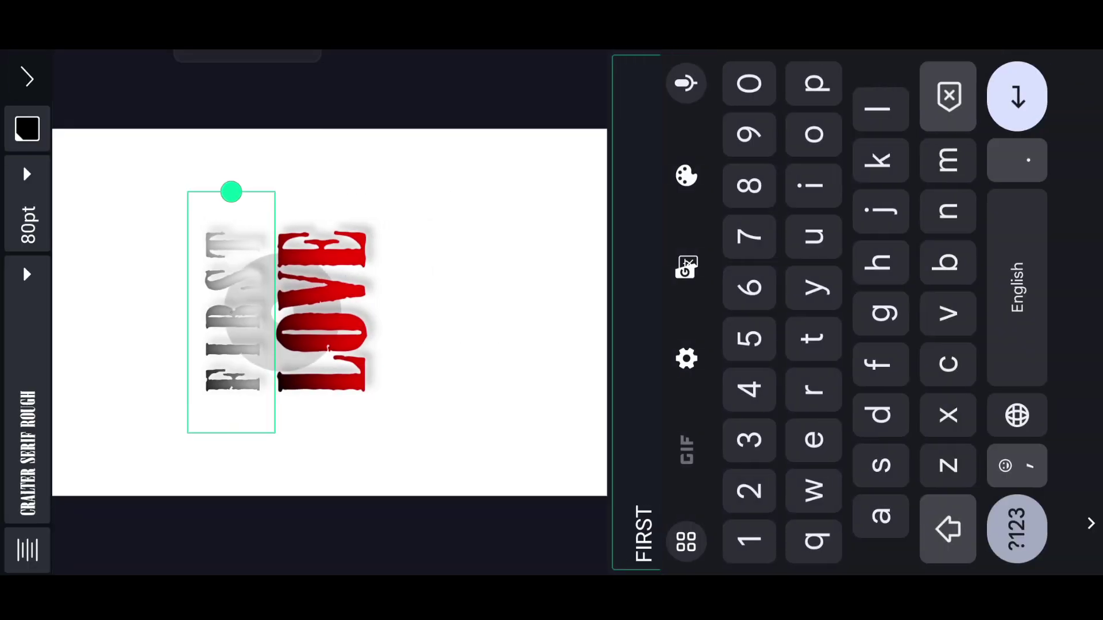
click(27, 274)
click(153, 491)
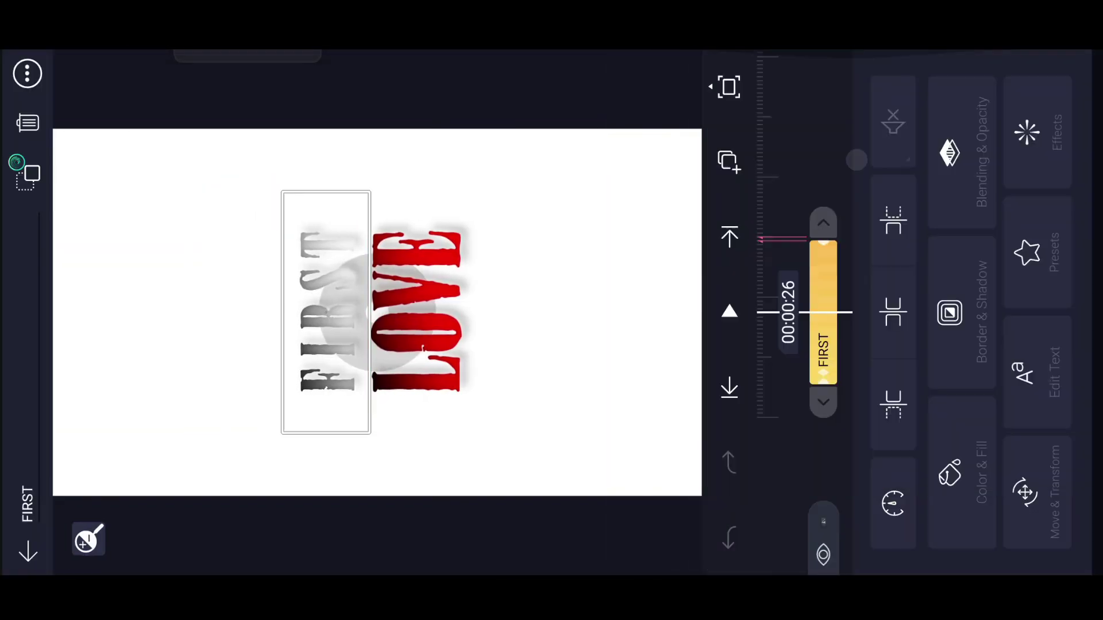
click(892, 114)
mouse_move(947, 258)
mouse_down()
mouse_move(941, 304)
mouse_move(994, 271)
mouse_move(935, 272)
mouse_move(911, 228)
mouse_move(918, 194)
mouse_up()
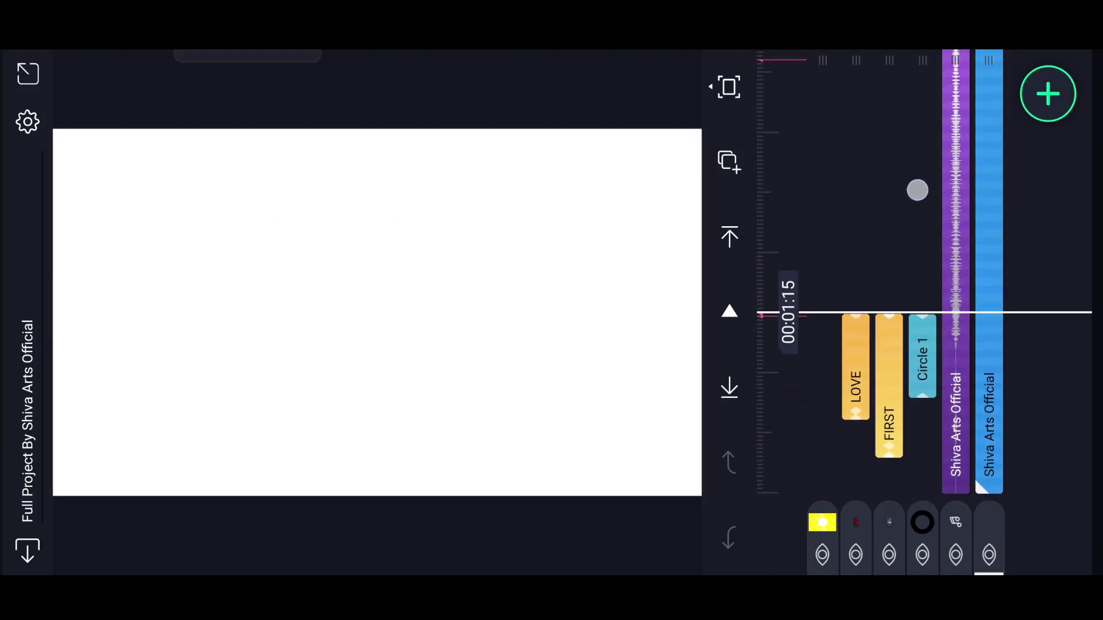
Add the first portrait photo, make it fill the frame, and nudge its position.
click(1048, 95)
click(826, 435)
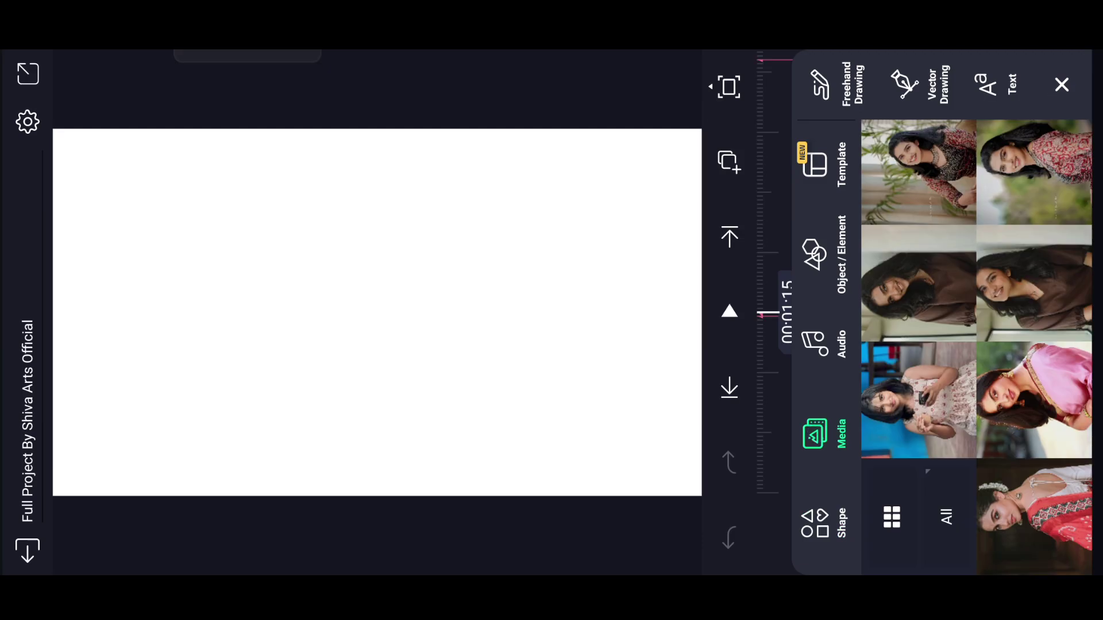
click(1042, 172)
click(27, 73)
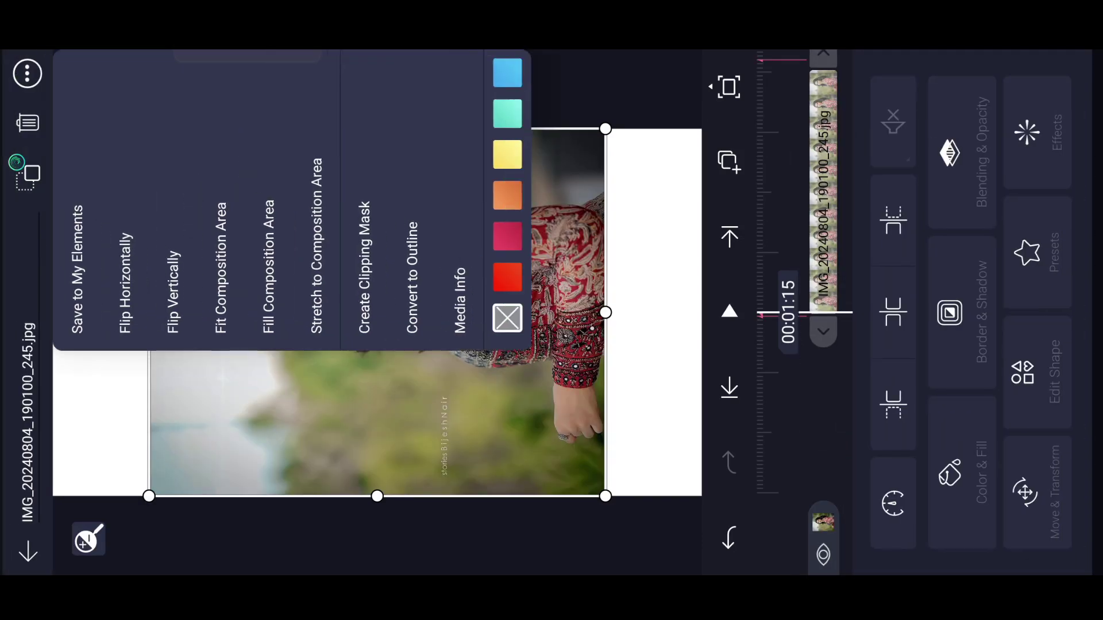
click(259, 154)
click(1037, 491)
drag(999, 276, 1009, 305)
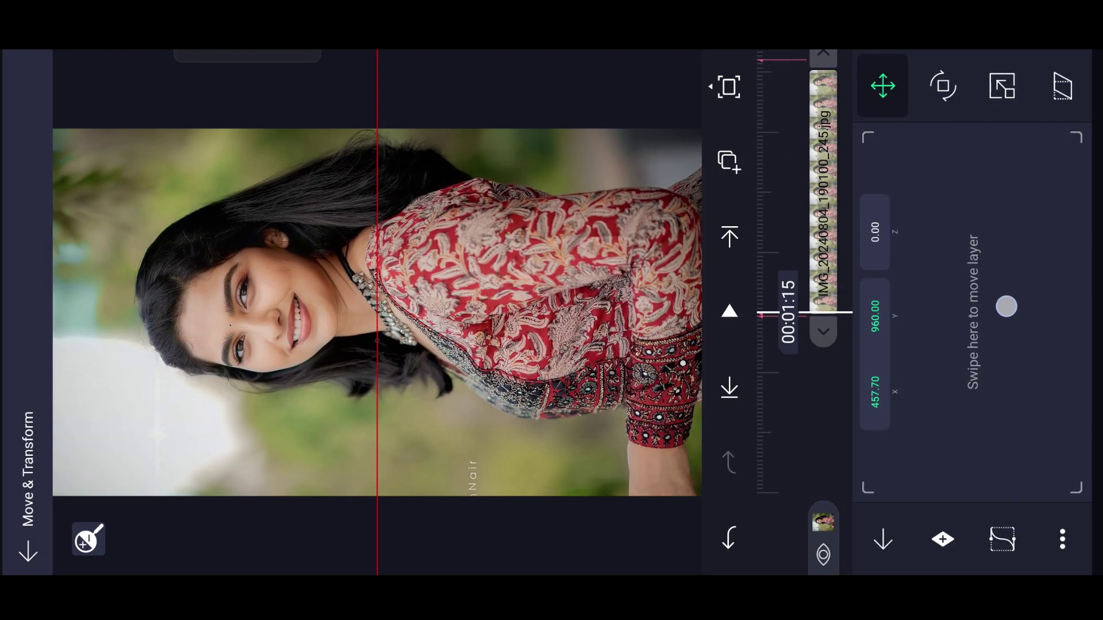
click(923, 136)
click(923, 135)
Add a second portrait photo after the first, filling the frame and shifted sideways.
drag(925, 259, 925, 424)
drag(780, 225, 779, 271)
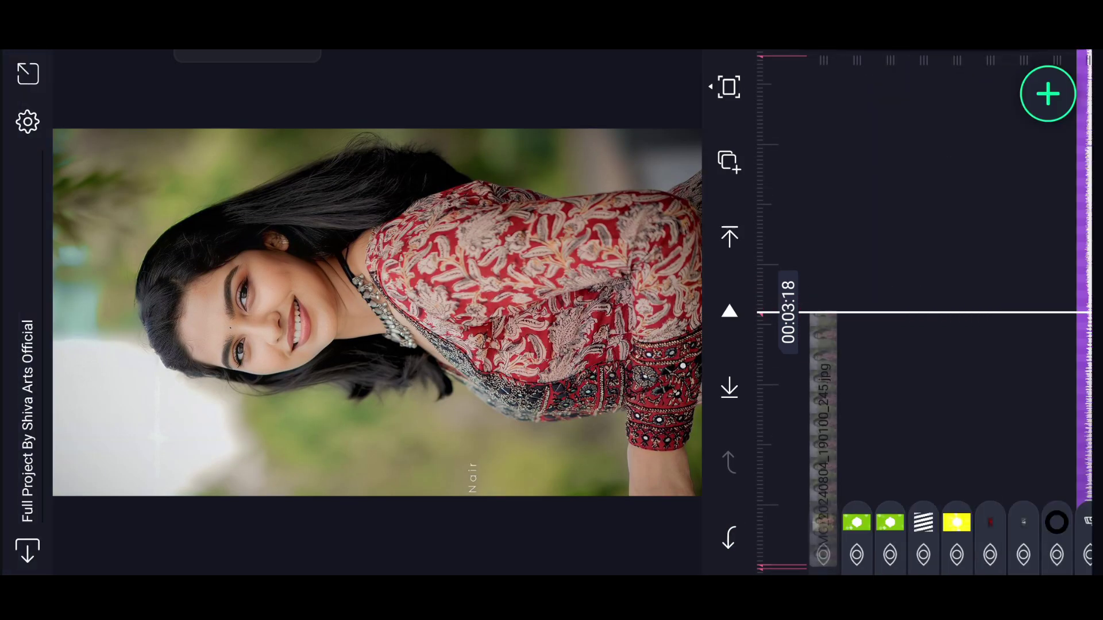
click(1048, 94)
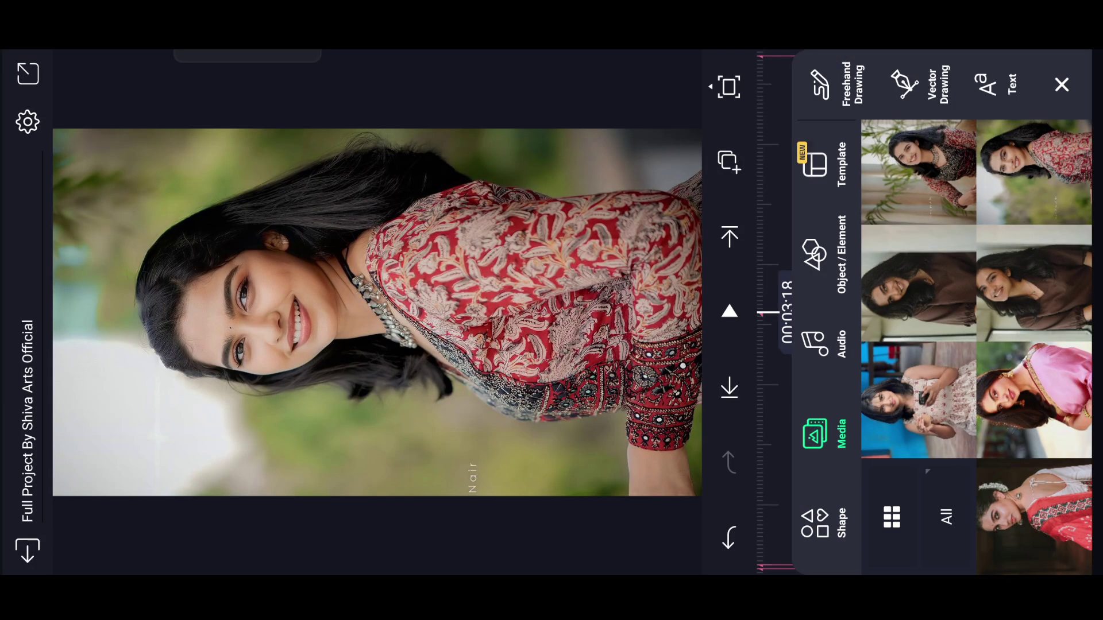
drag(1016, 259, 1015, 378)
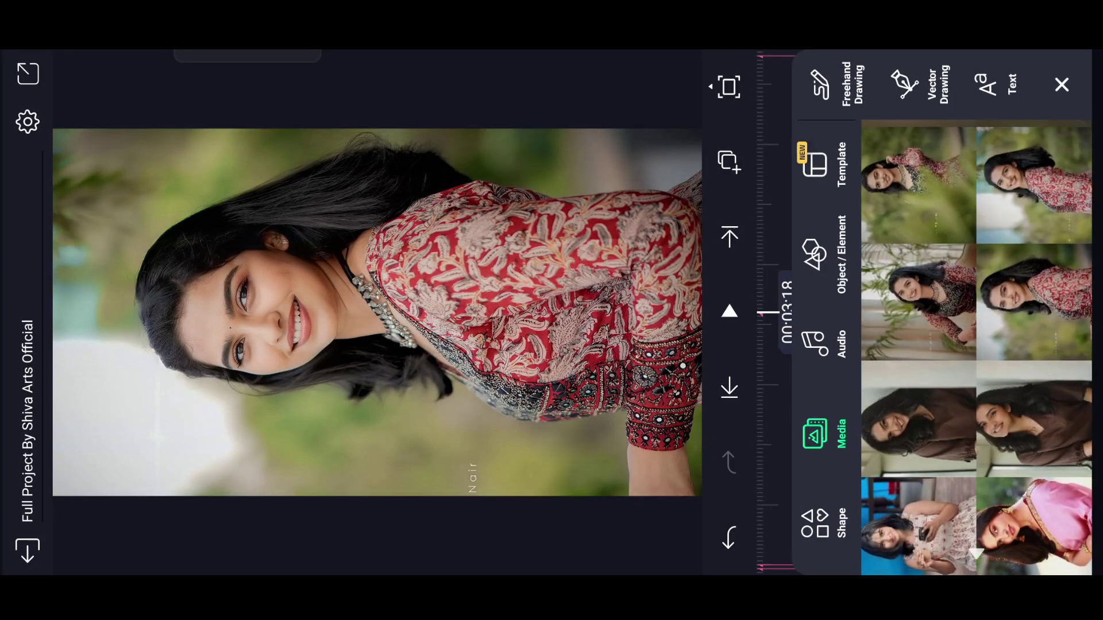
click(918, 185)
click(27, 74)
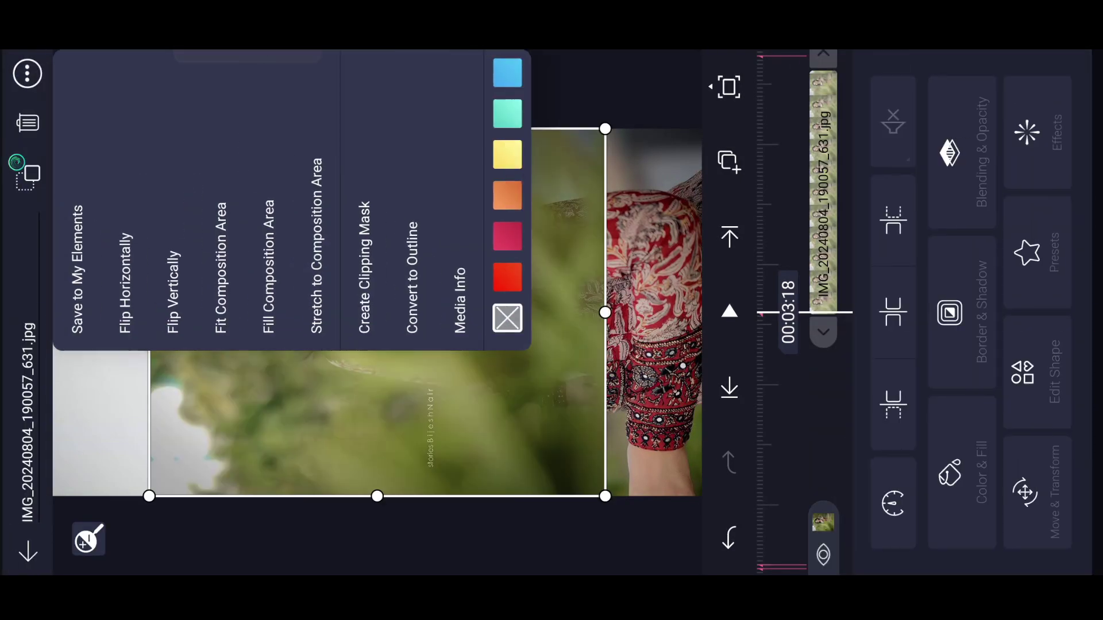
click(267, 267)
click(1025, 493)
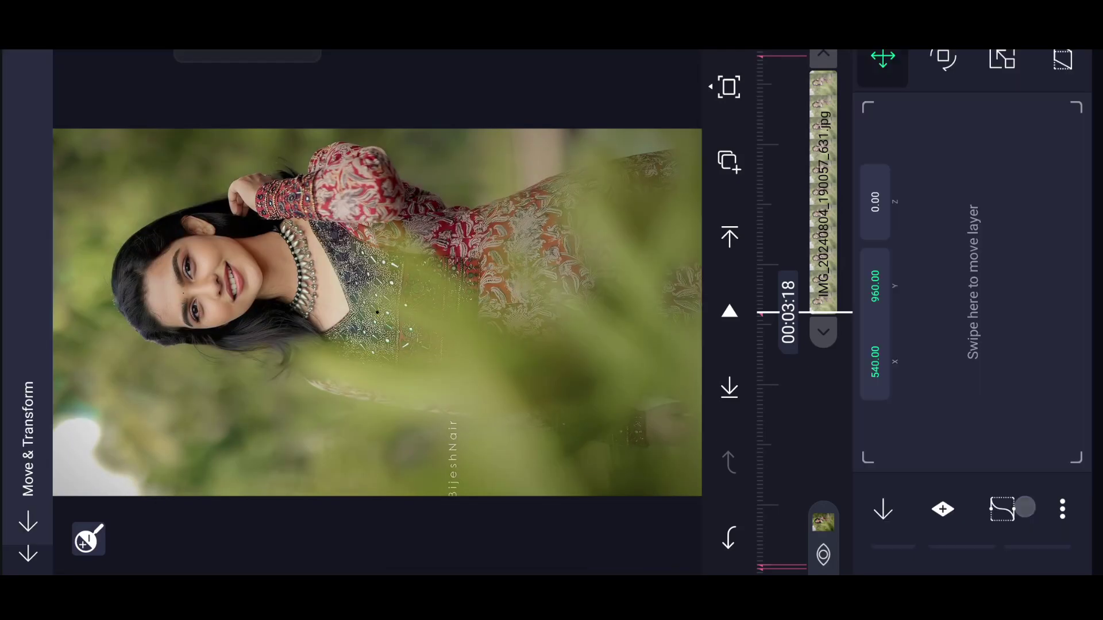
drag(983, 310, 1010, 310)
click(944, 133)
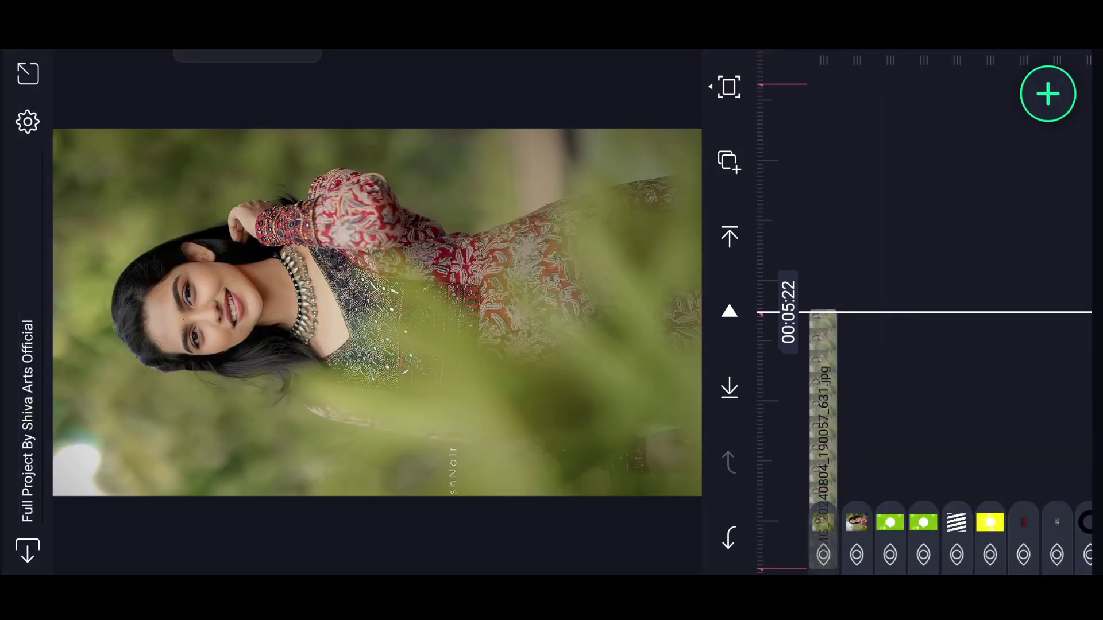
Add the seated portrait photo, make it fill the frame, and shift it slightly sideways.
click(1047, 94)
scroll(974, 345, down, 3)
click(929, 333)
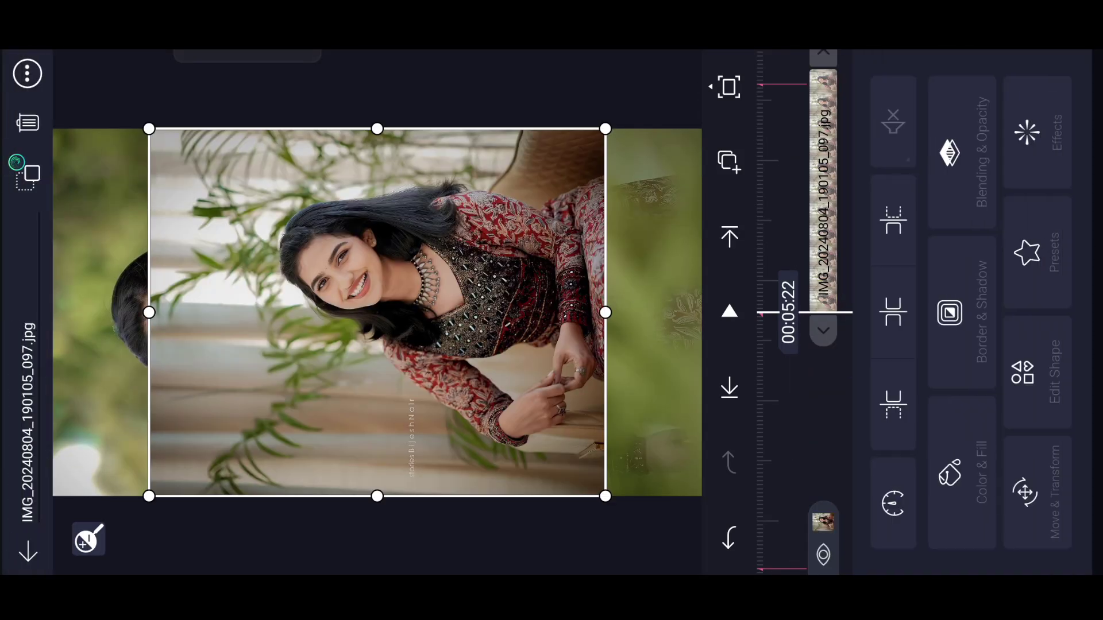
click(26, 74)
click(266, 157)
click(1033, 508)
drag(995, 272, 997, 286)
key(Escape)
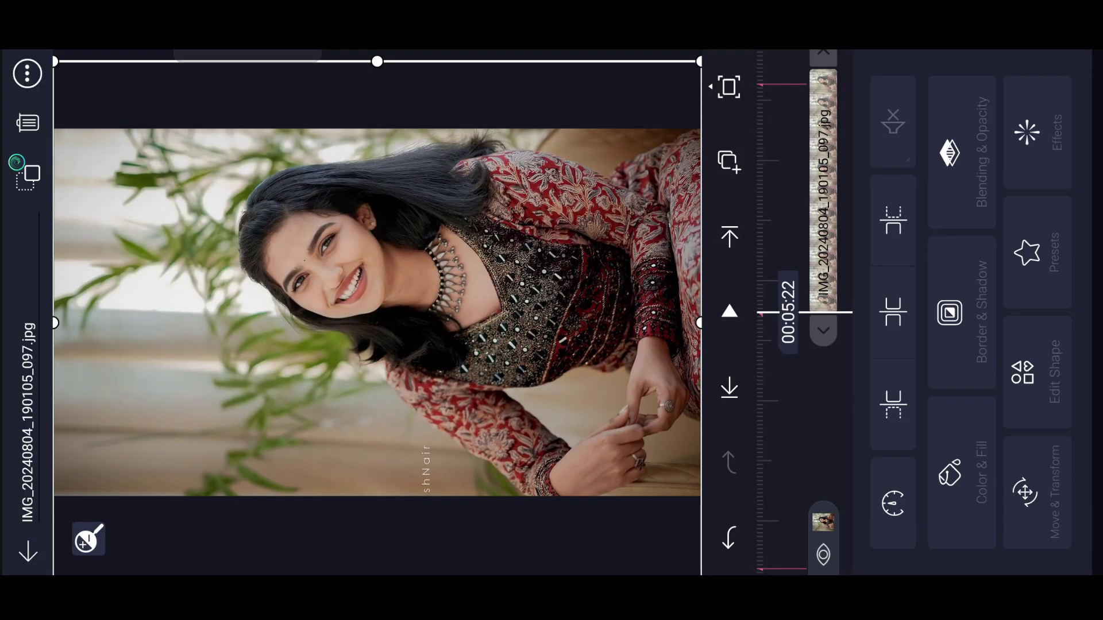
click(898, 69)
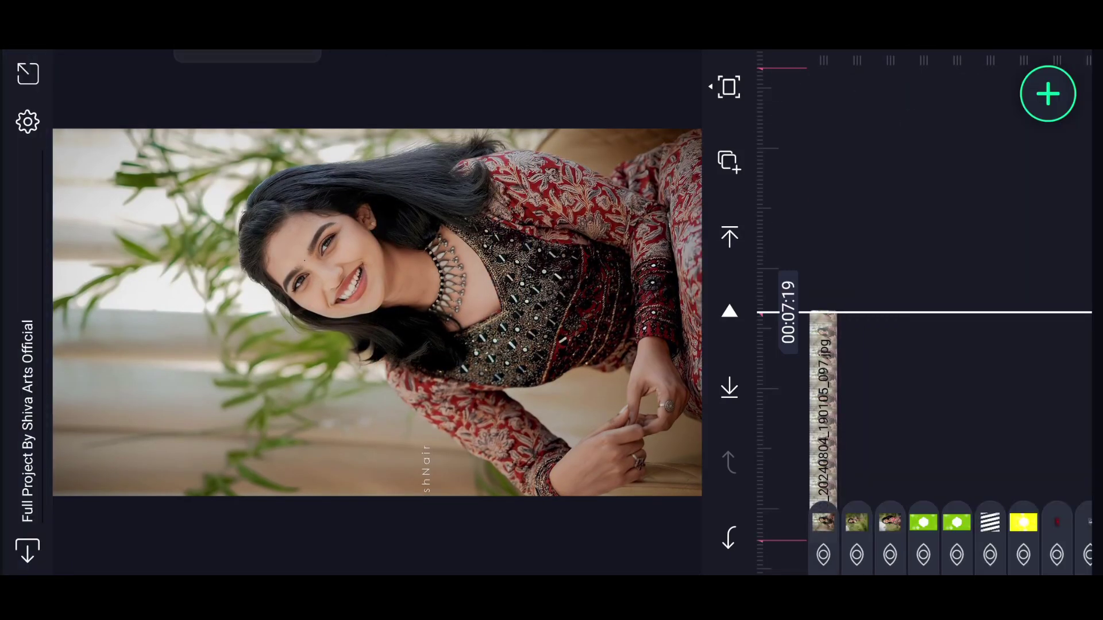
Add the fourth portrait photo and make it fill the frame.
click(1049, 94)
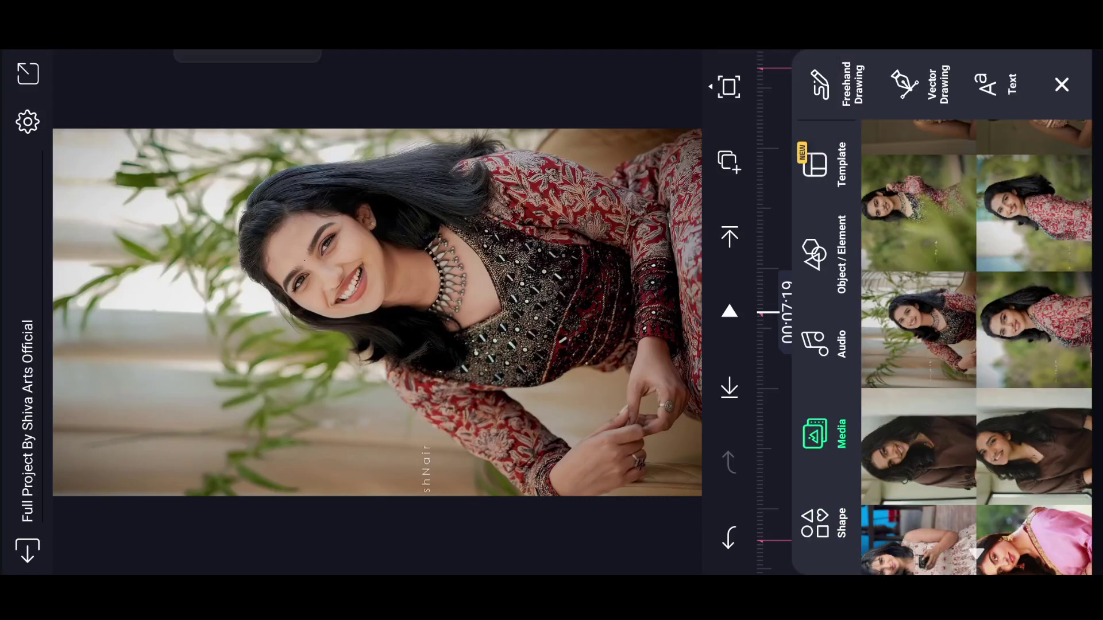
click(1034, 211)
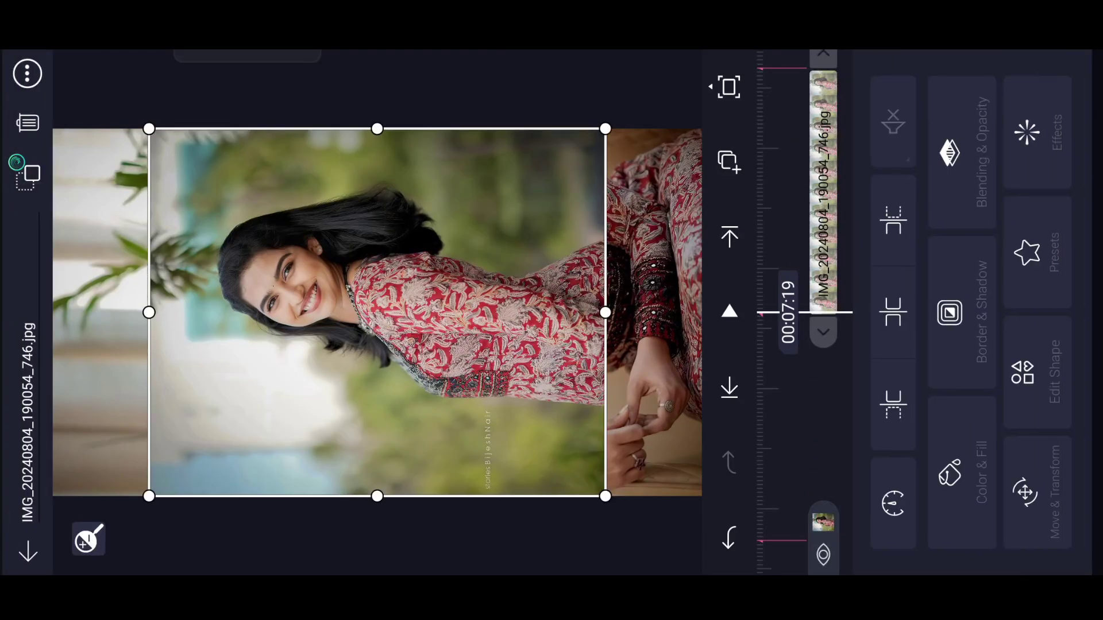
click(28, 74)
click(273, 205)
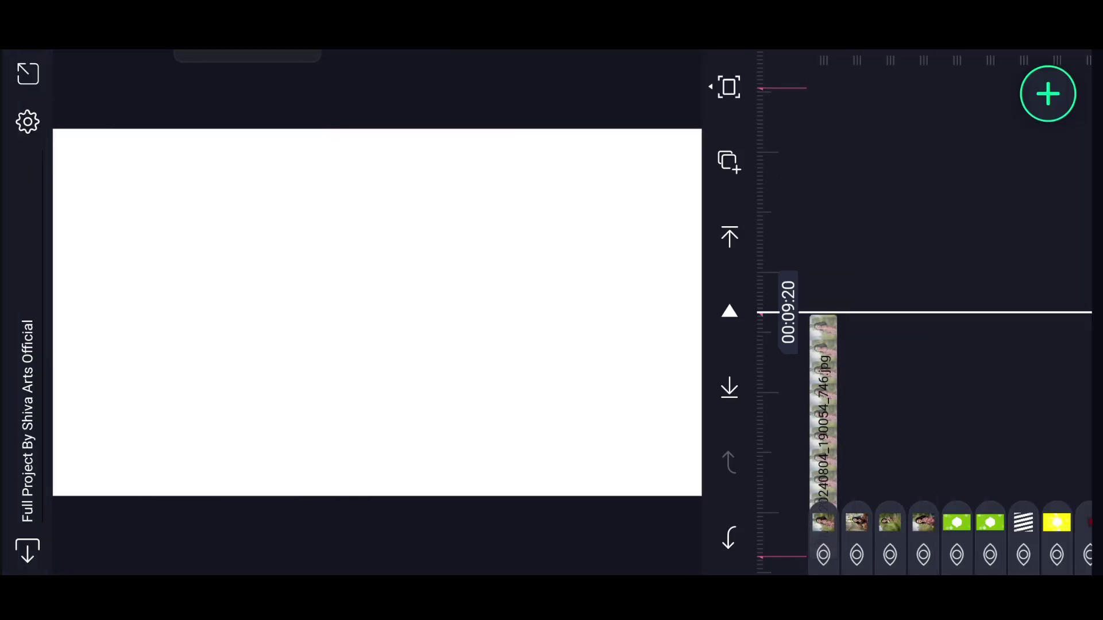
click(823, 405)
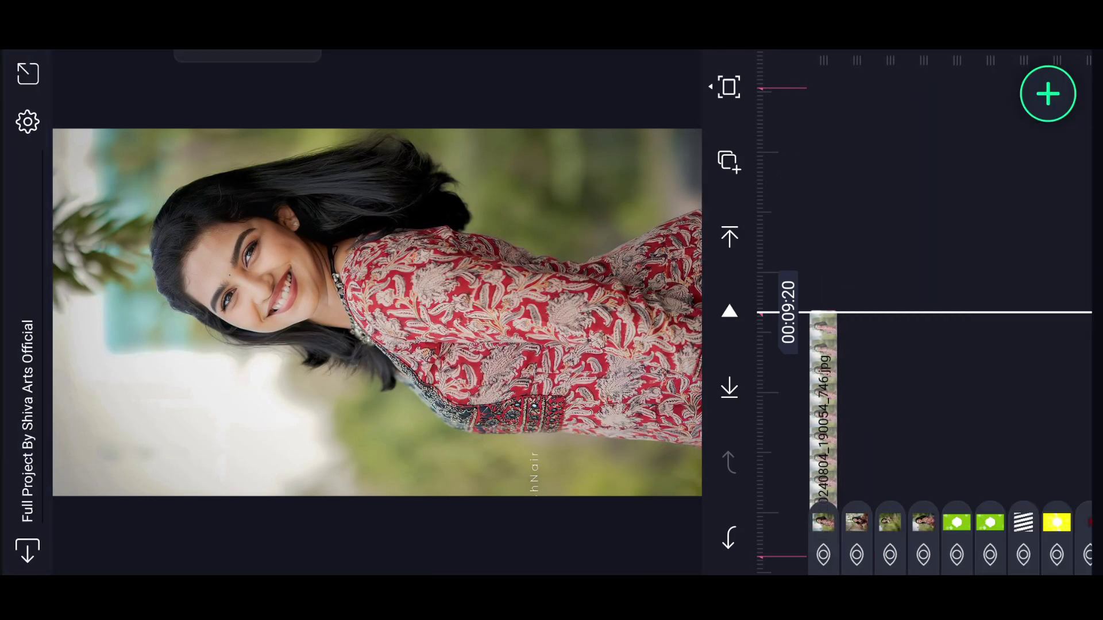
Add the pink-outfit photo, make it fill the composition, and slide it sideways.
click(1047, 93)
click(823, 436)
scroll(976, 345, up, 1)
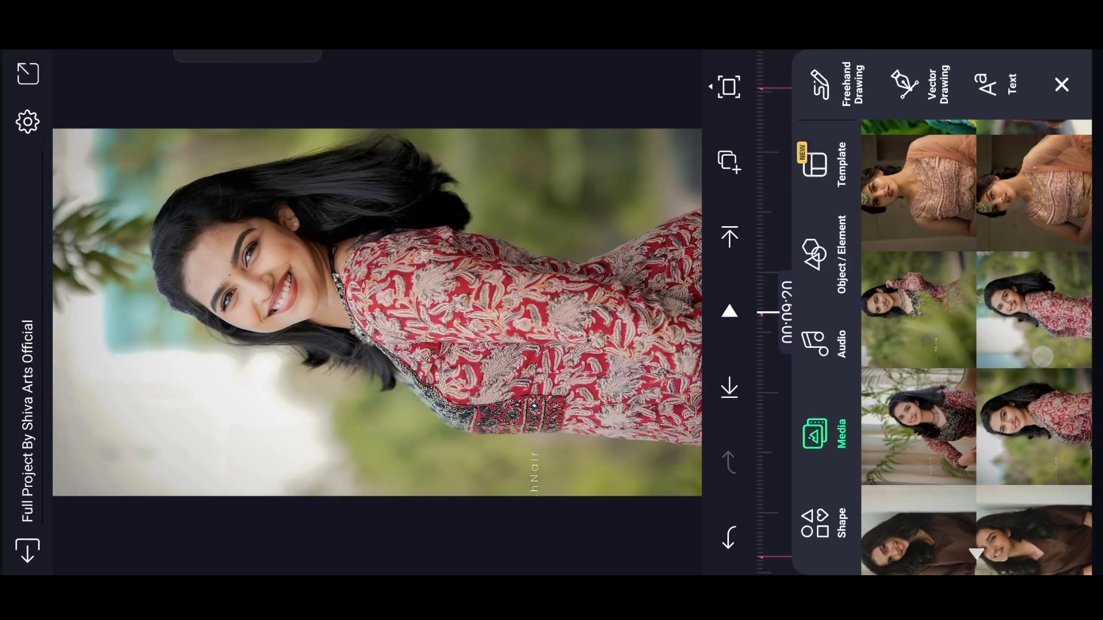
click(918, 181)
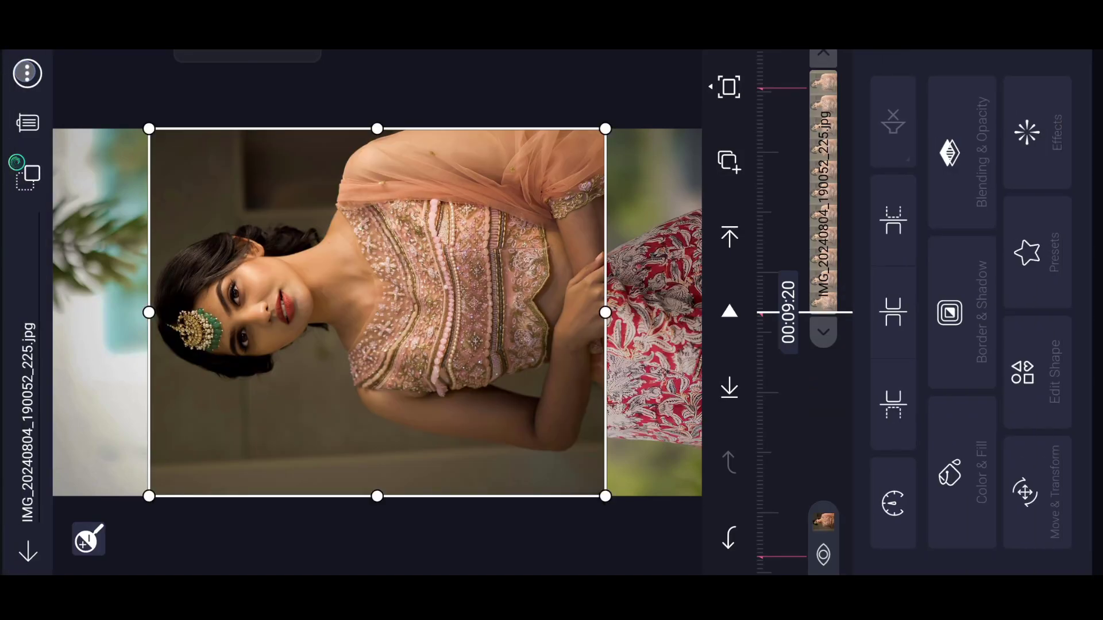
click(27, 73)
click(268, 267)
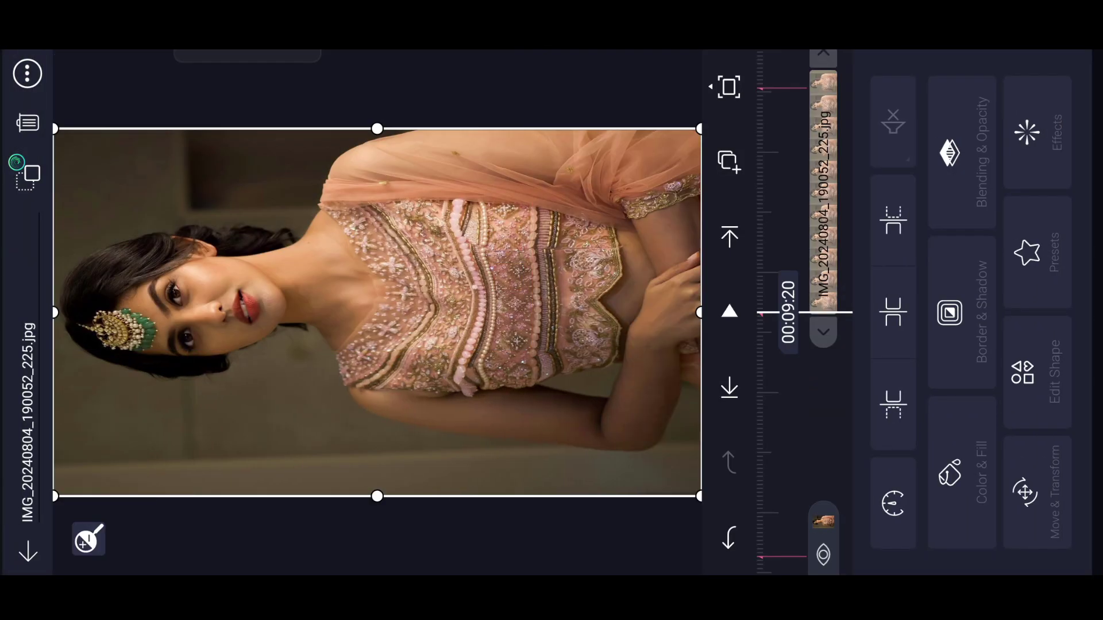
key(ctrl+z)
click(27, 73)
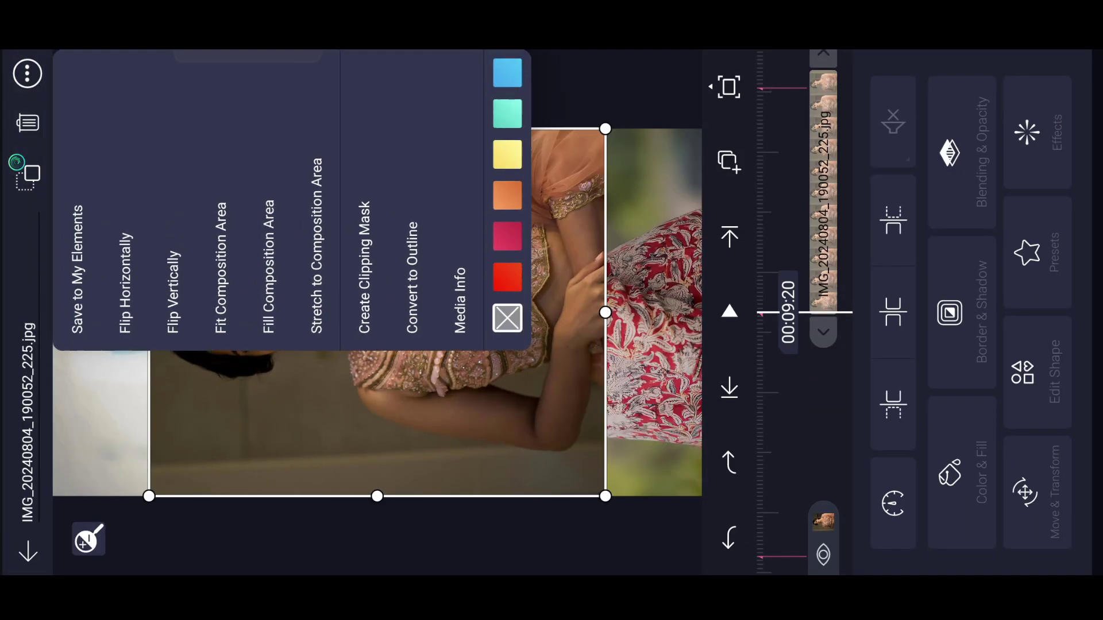
click(256, 145)
click(1025, 495)
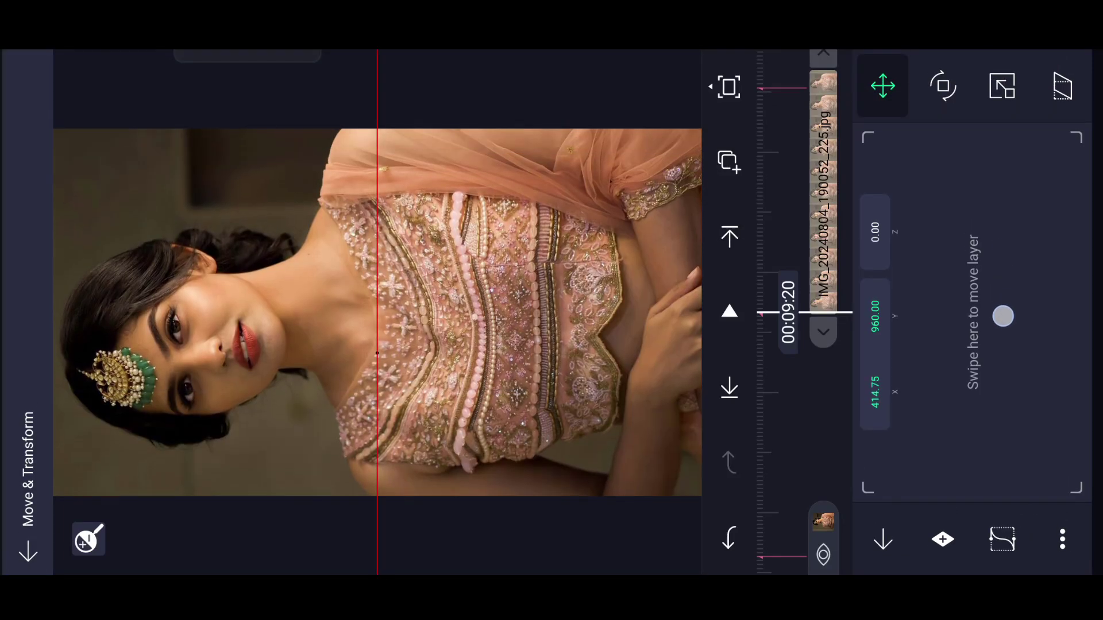
drag(1002, 316, 1002, 276)
click(883, 536)
drag(824, 172, 823, 362)
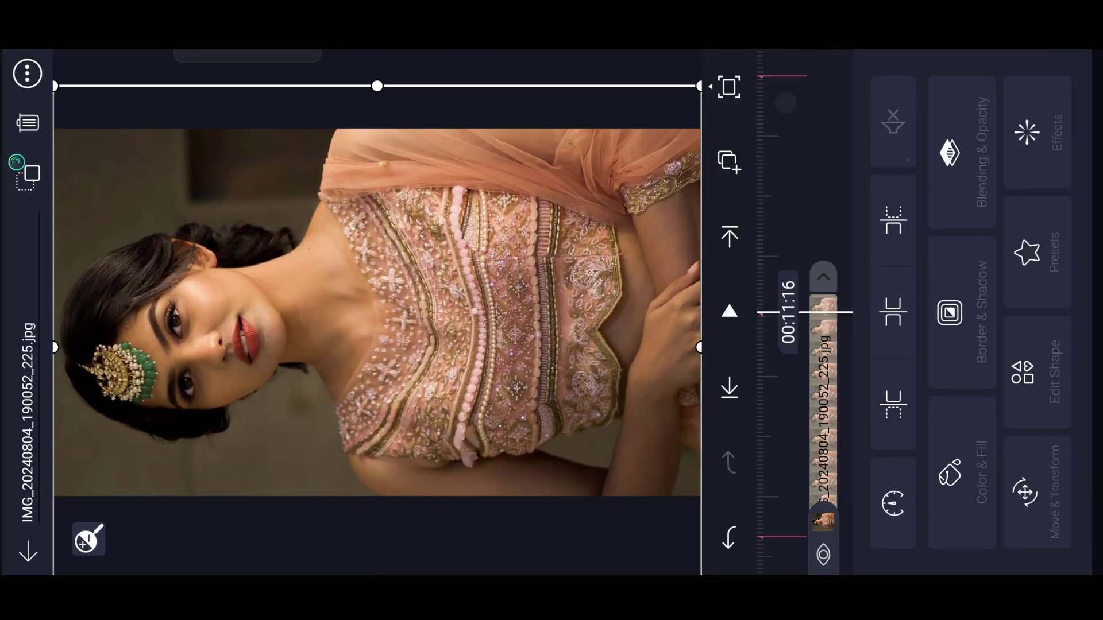
click(379, 310)
Add the pink-saree photo, make it fill the frame, and slide it sideways.
click(1054, 97)
click(1041, 162)
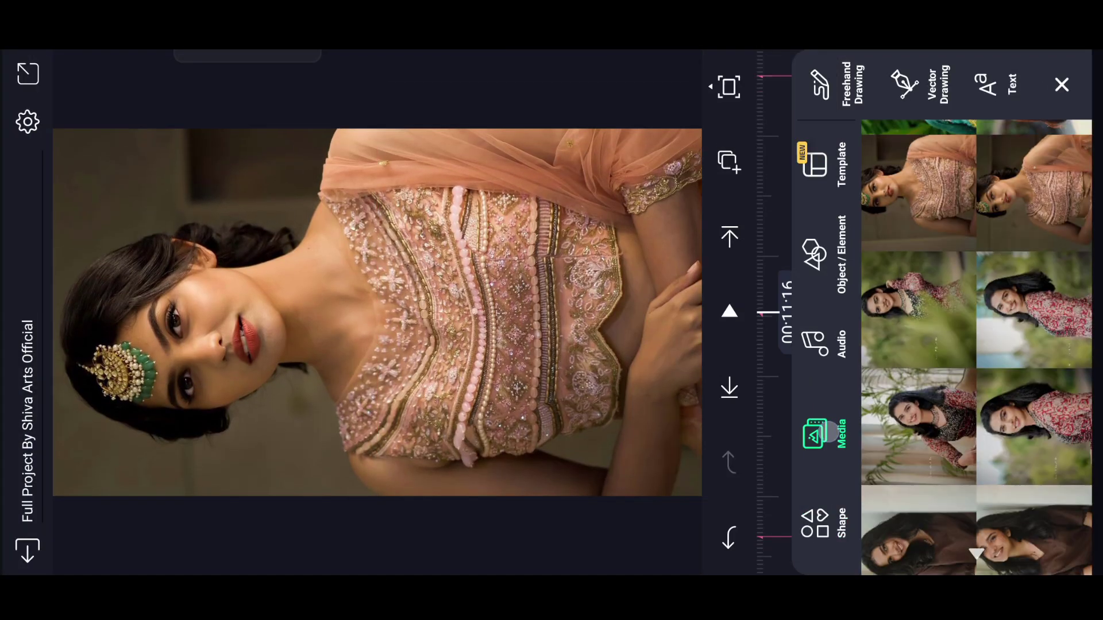
scroll(973, 344, down, 5)
click(1034, 284)
click(380, 310)
click(28, 74)
click(288, 254)
click(1025, 493)
drag(1000, 258, 1000, 293)
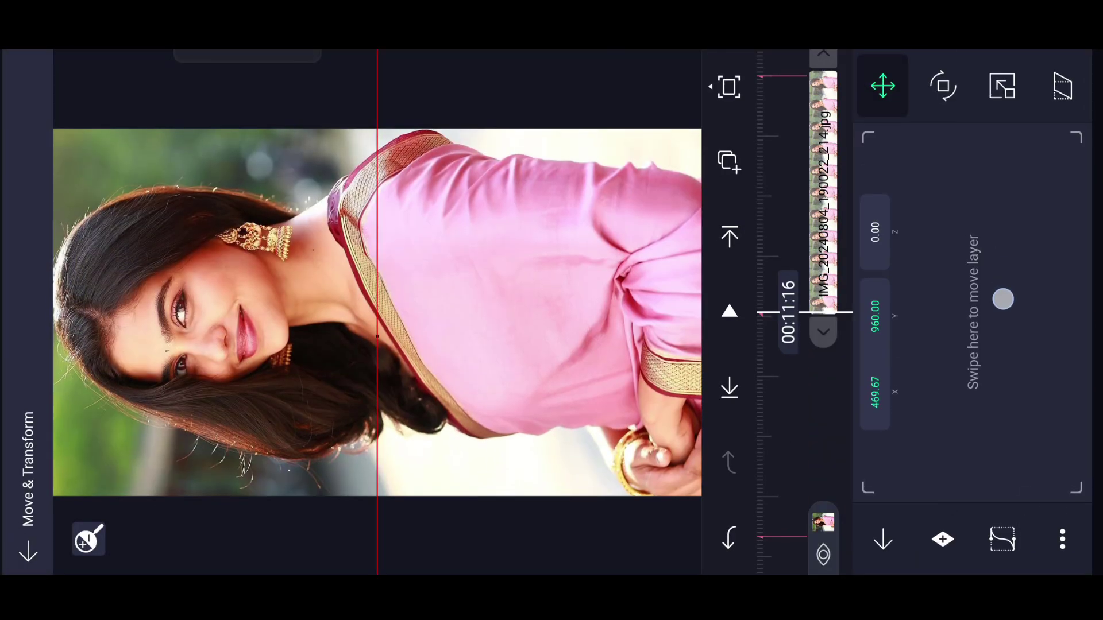
click(879, 87)
click(949, 258)
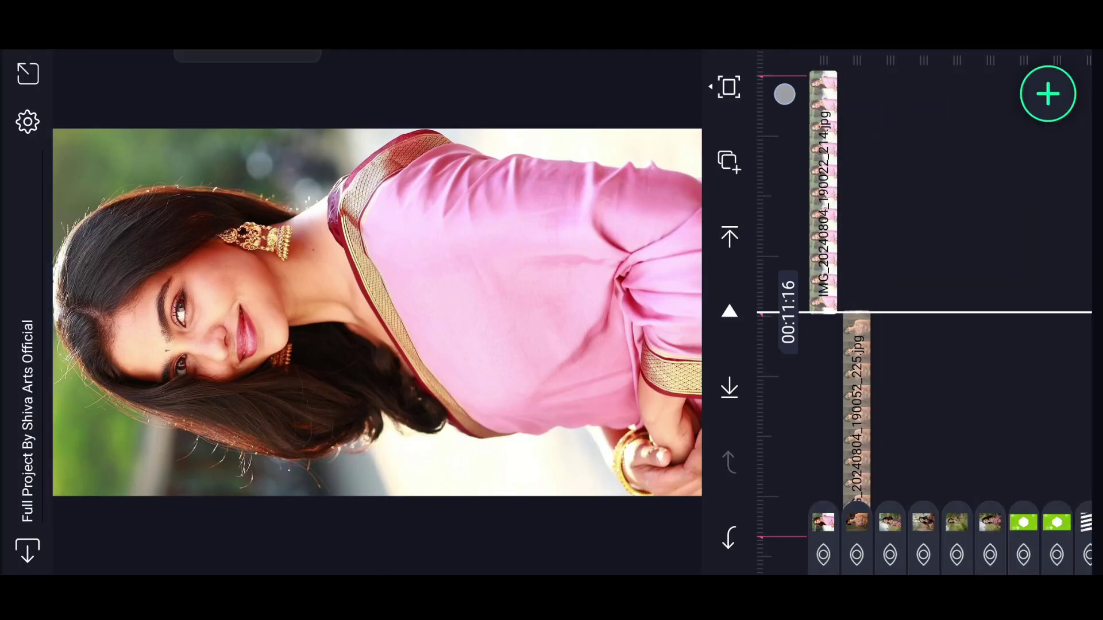
click(824, 405)
click(912, 82)
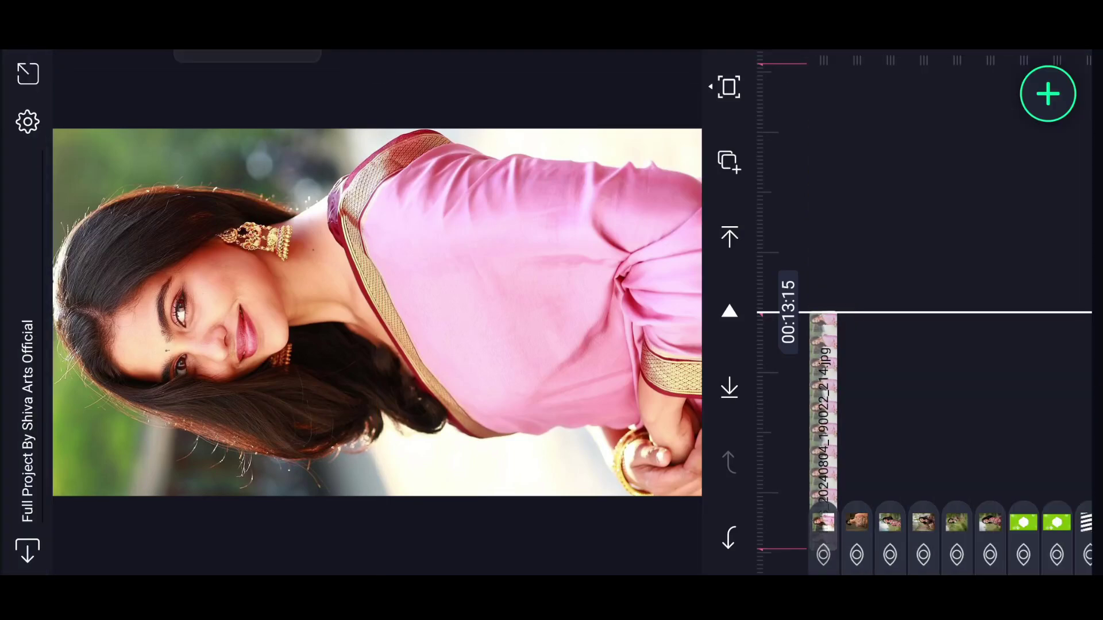
Add the white-saree photo, make it fill the frame, and slide it sideways.
click(1037, 106)
click(823, 433)
drag(1029, 362, 1029, 396)
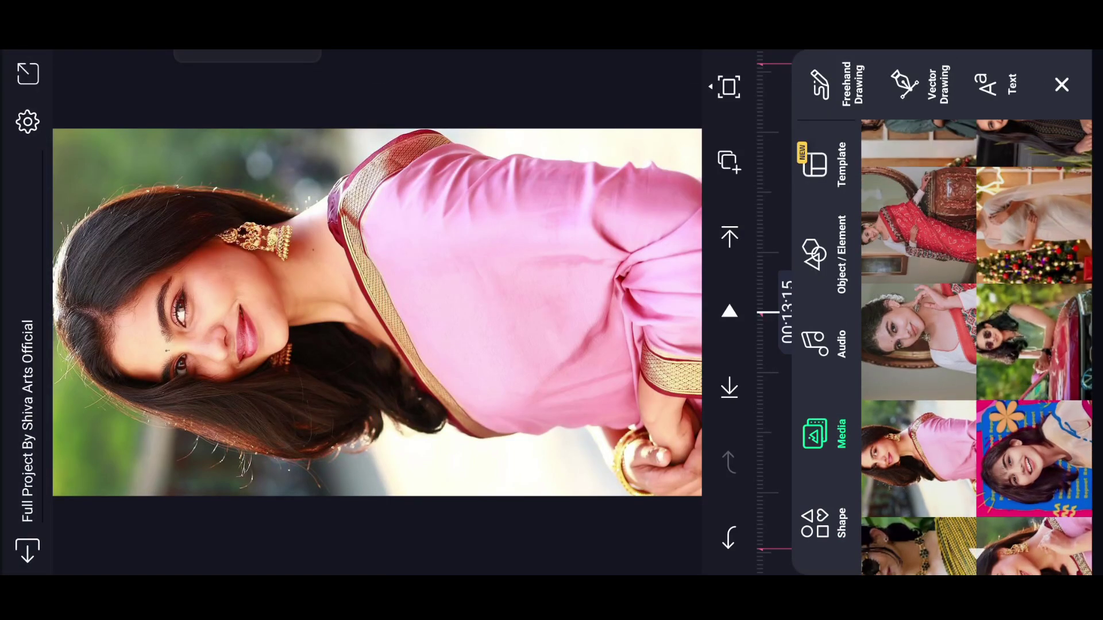
click(917, 340)
click(27, 74)
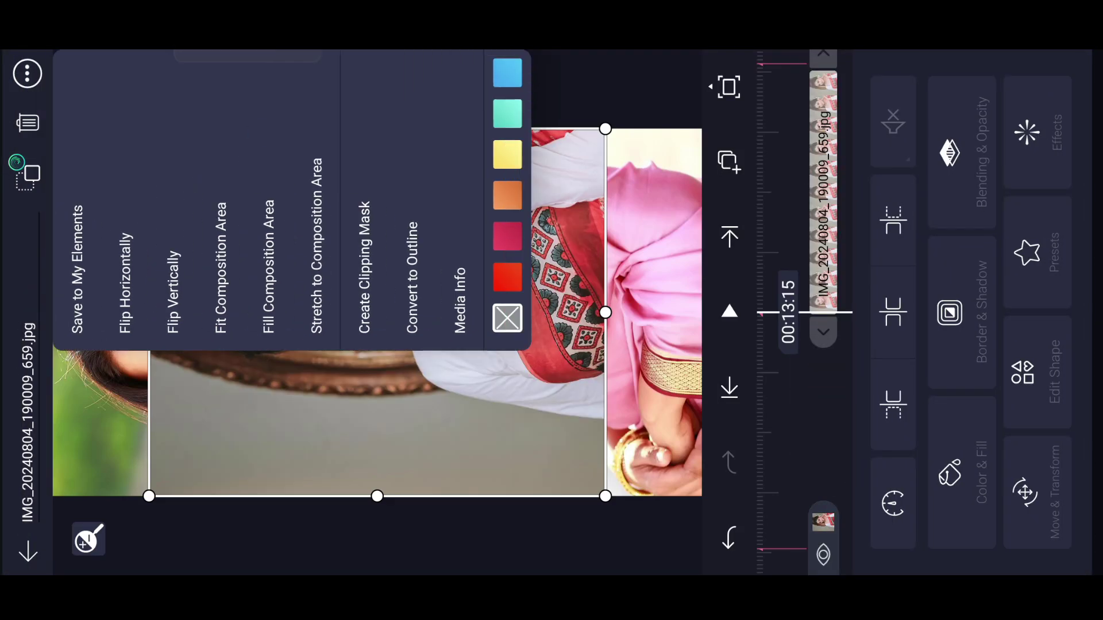
click(256, 258)
click(1025, 491)
drag(984, 340, 982, 362)
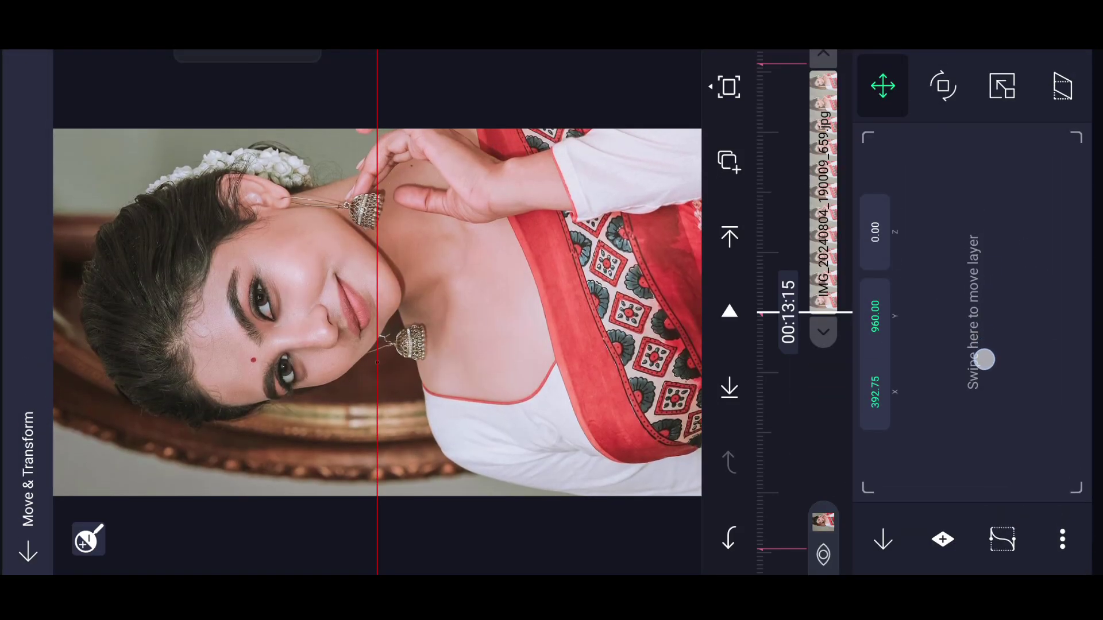
click(883, 541)
click(893, 116)
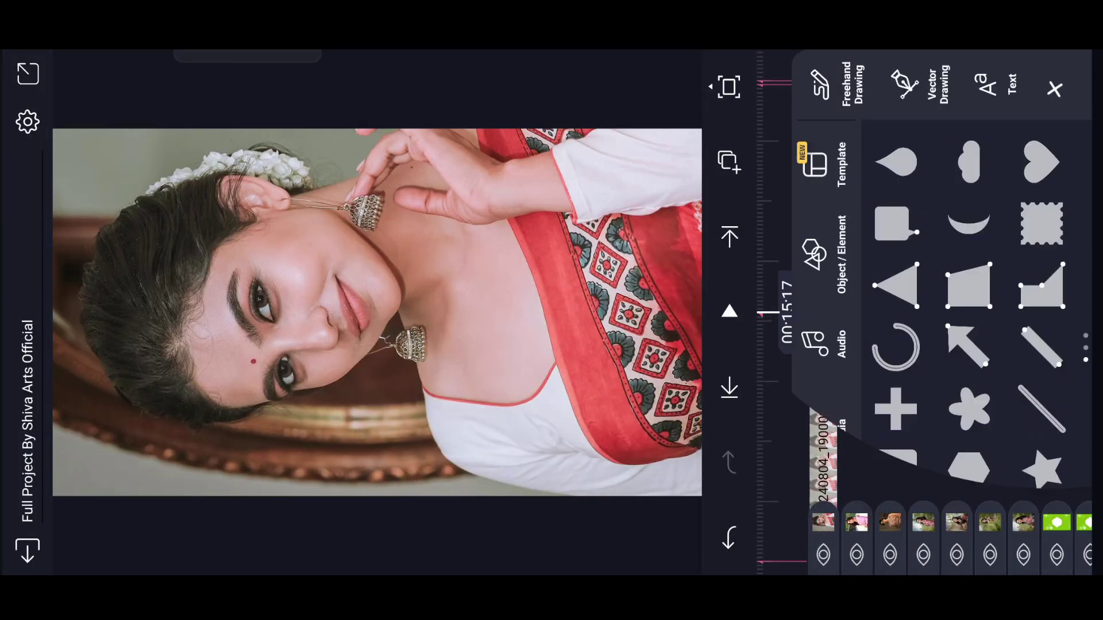
Add the red-saree photo, make it fill the frame, and shift it slightly.
click(827, 444)
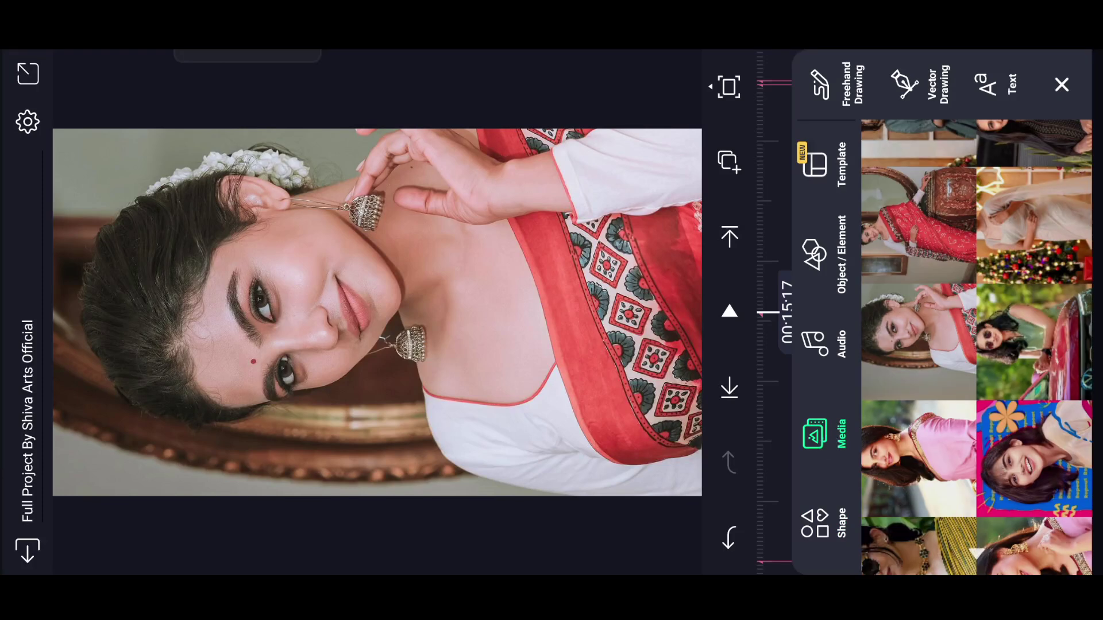
click(918, 211)
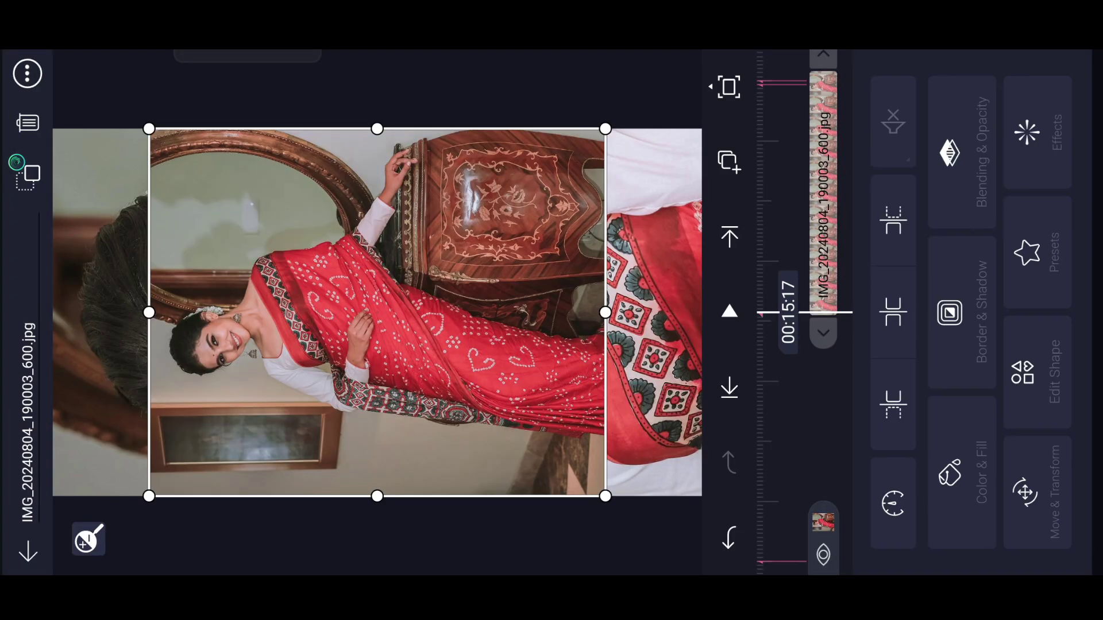
click(27, 73)
click(302, 258)
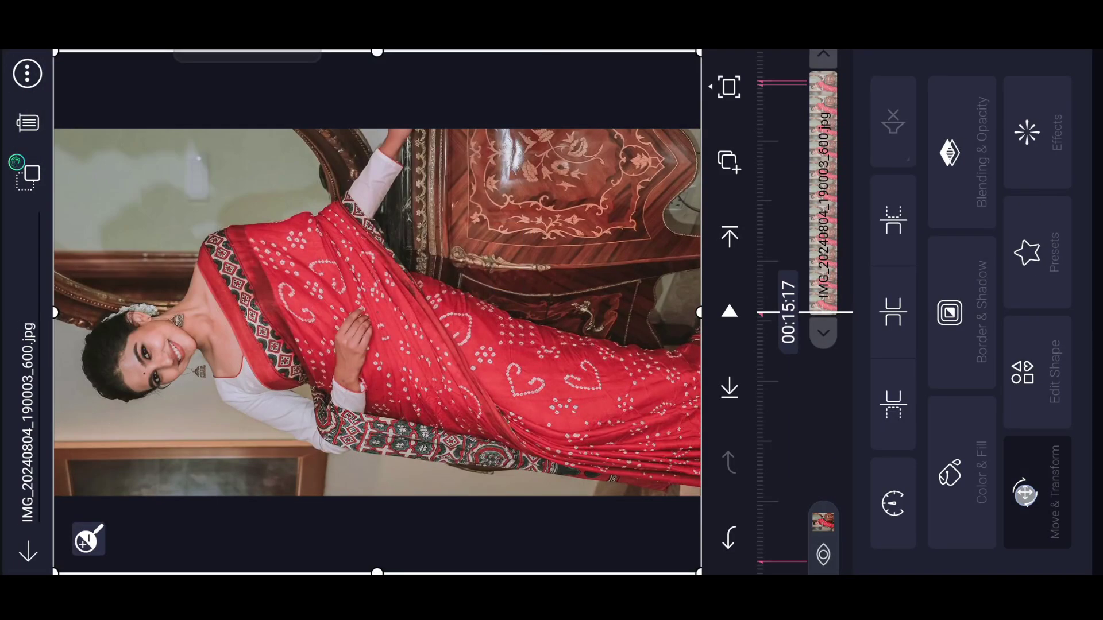
click(1025, 493)
drag(996, 276, 980, 257)
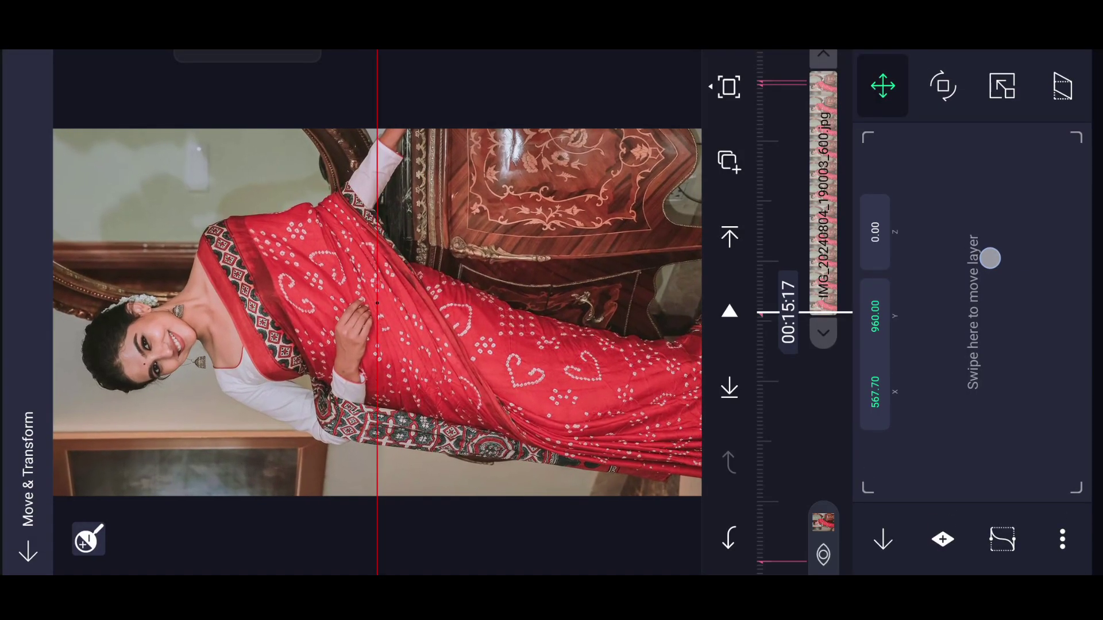
click(822, 57)
click(778, 95)
click(345, 301)
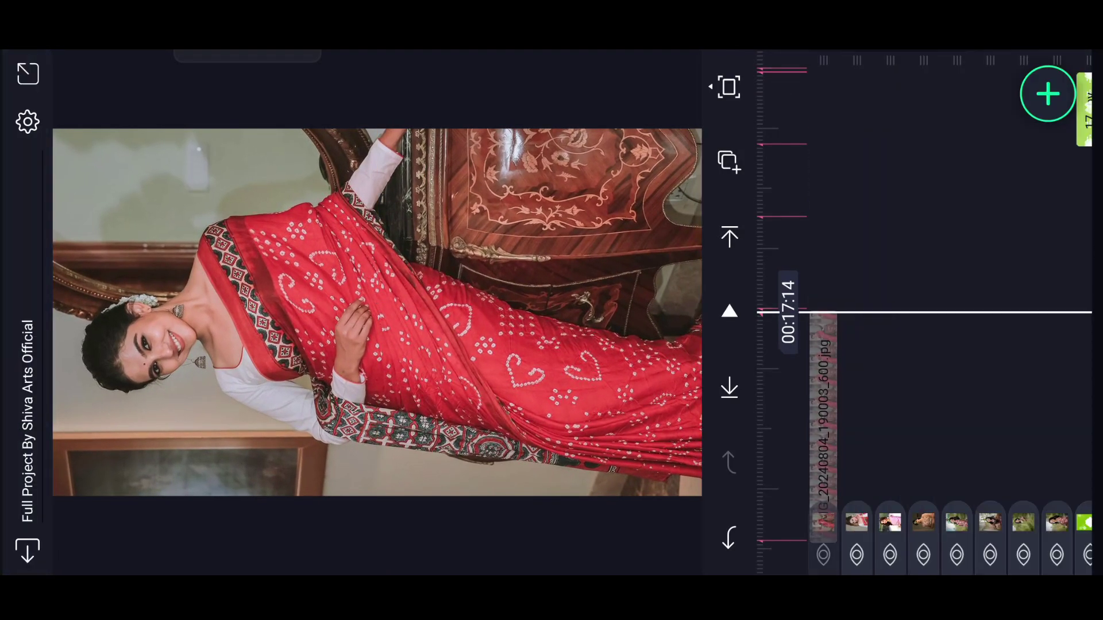
Scrub back to the red floral-top photo and apply the Tiles effect to it.
drag(955, 226, 974, 130)
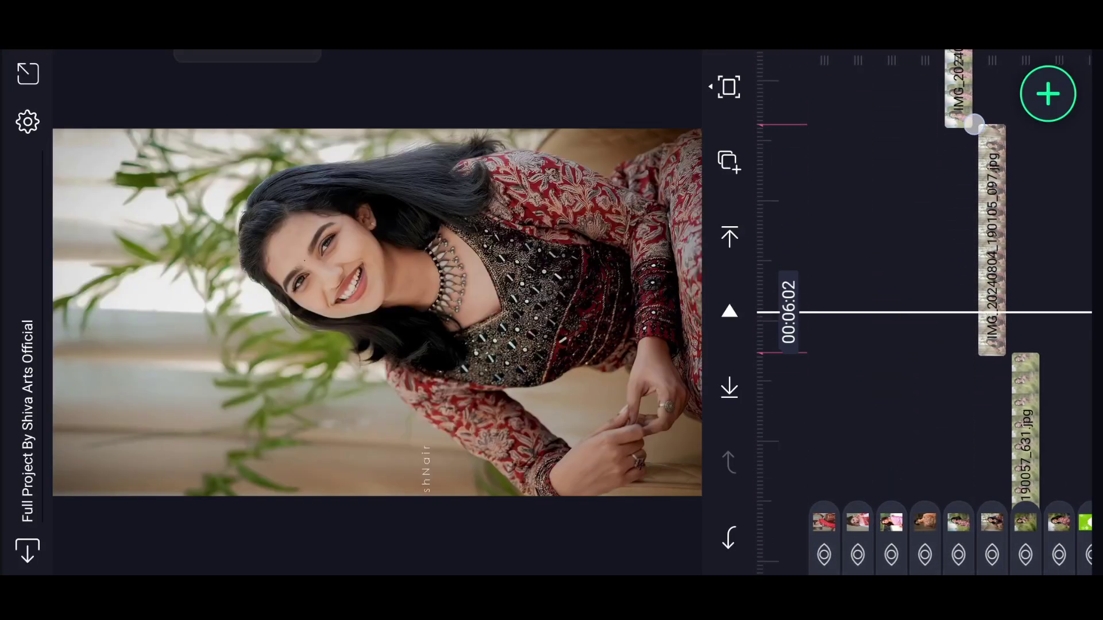
drag(947, 284, 948, 130)
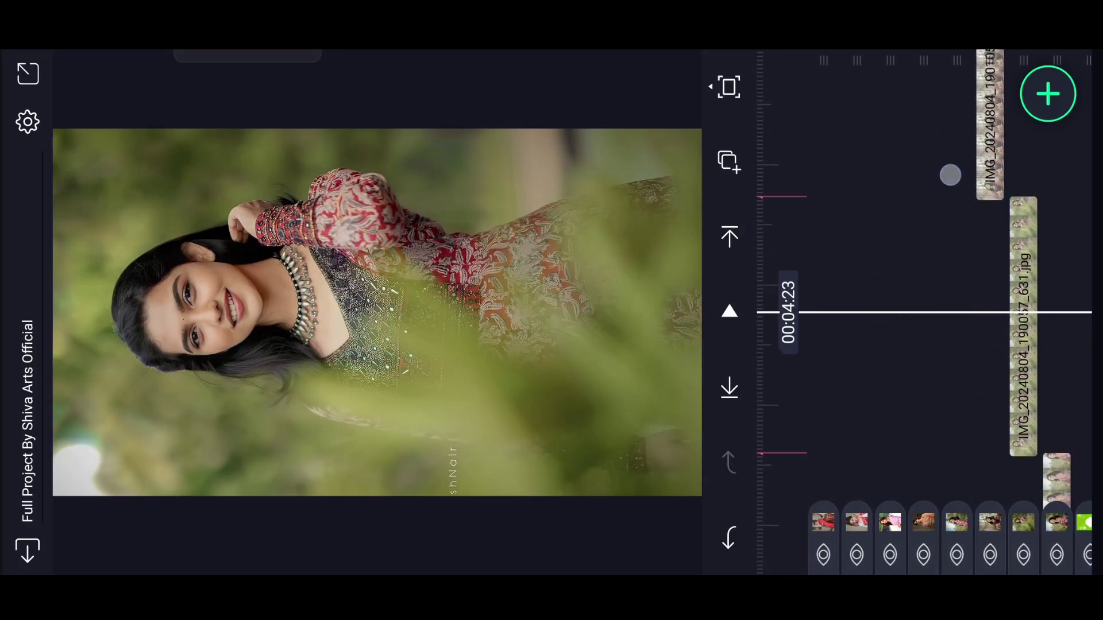
drag(948, 285, 952, 125)
mouse_move(940, 262)
mouse_down()
mouse_move(924, 205)
mouse_move(965, 345)
mouse_up()
mouse_move(801, 275)
mouse_down()
mouse_move(978, 334)
mouse_move(978, 354)
mouse_up()
click(874, 259)
click(948, 155)
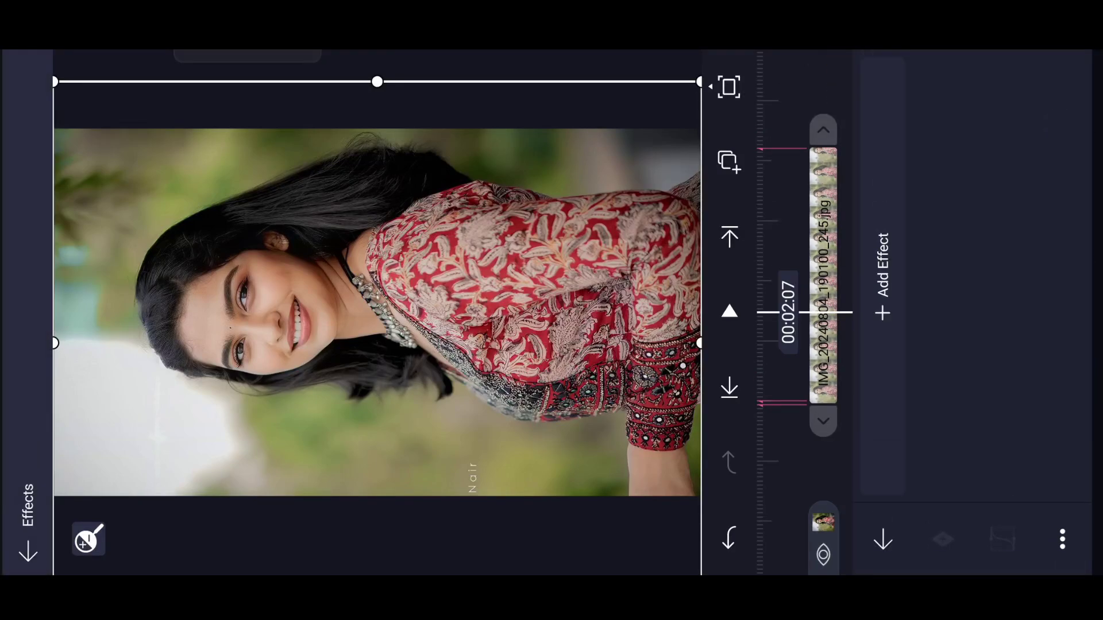
click(882, 276)
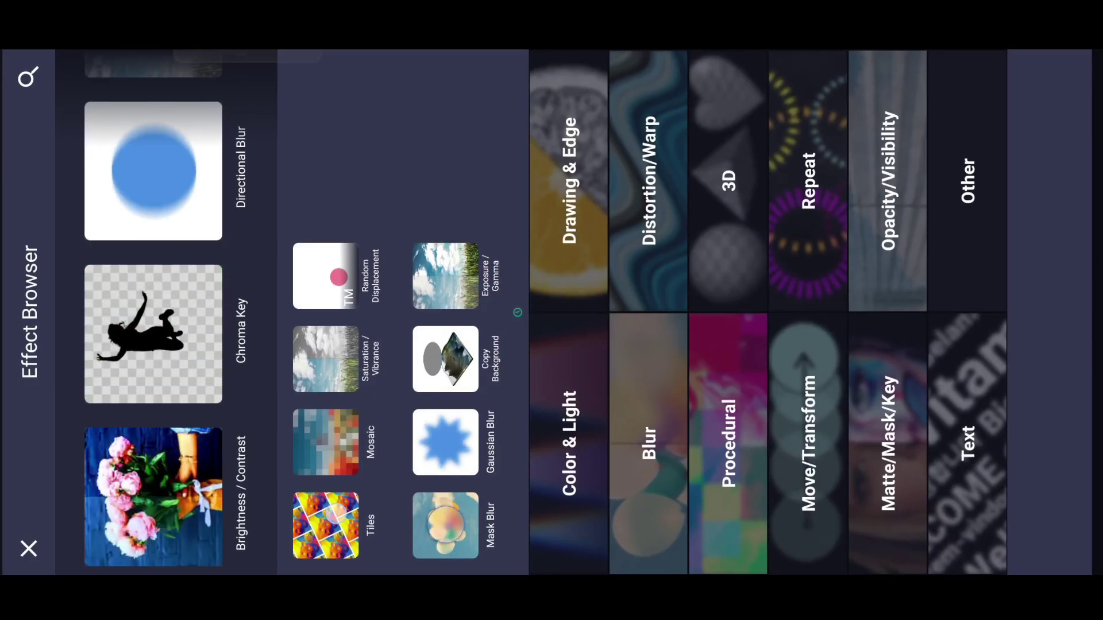
click(155, 323)
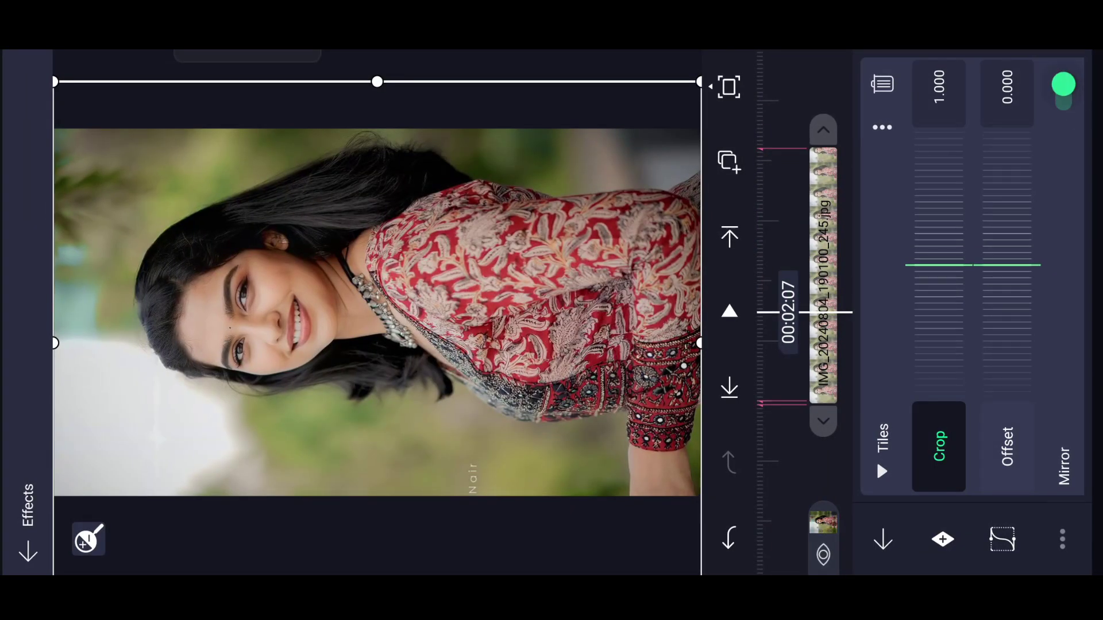
Close the Tiles settings and check the LOVE text layer's effects.
click(1066, 108)
click(944, 161)
drag(948, 216, 948, 388)
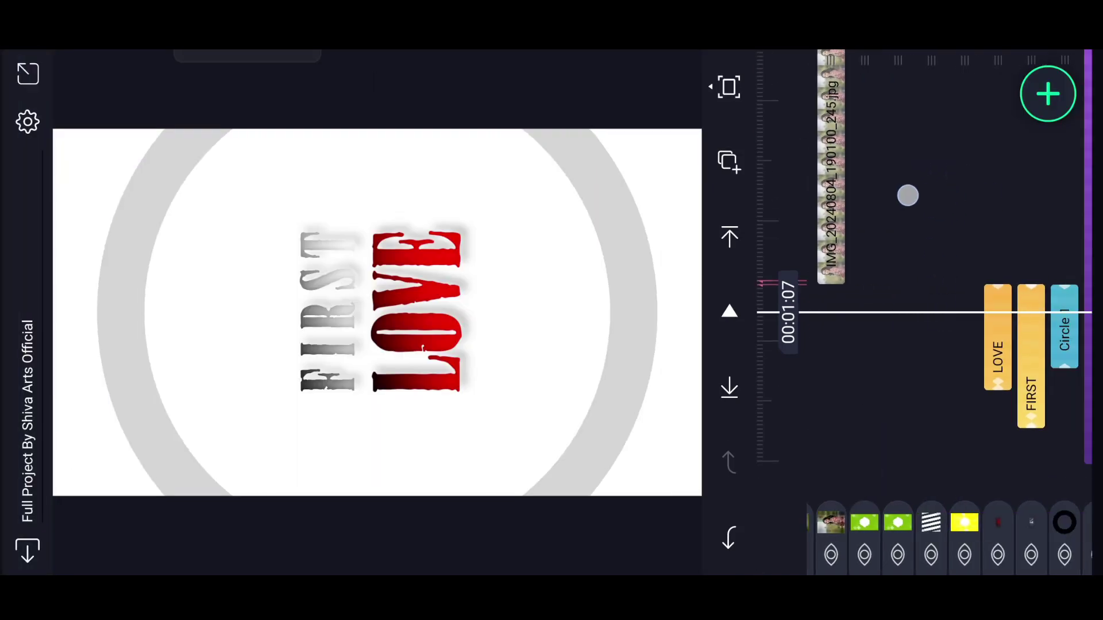
click(939, 345)
click(1028, 136)
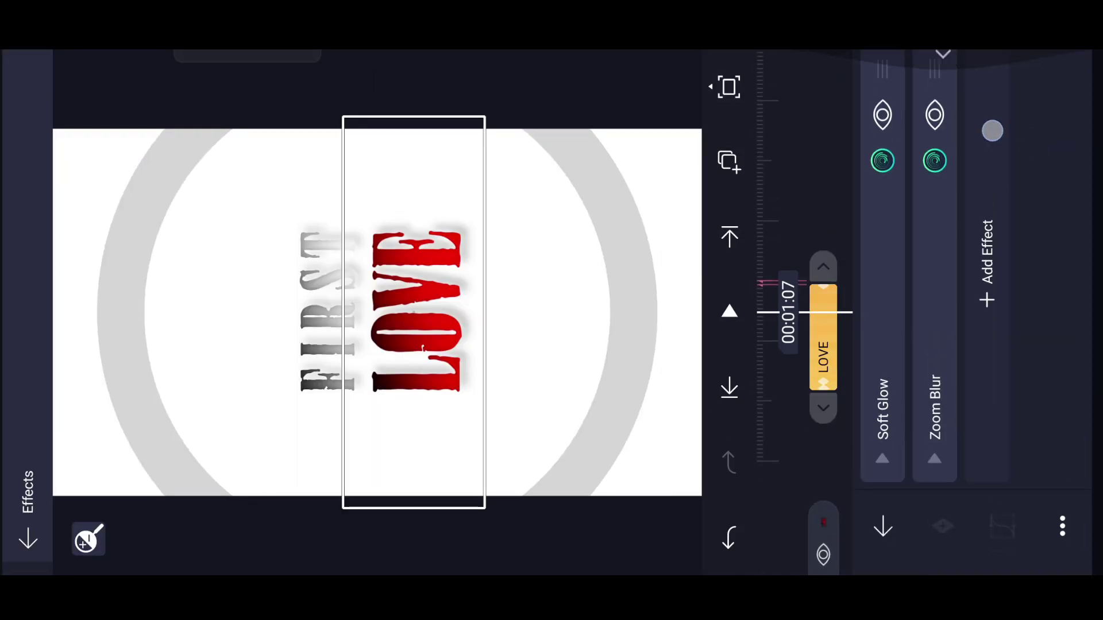
click(882, 534)
click(893, 118)
Copy the Wave Warp effect from the FIRST text layer, then return to the timeline.
click(981, 362)
click(947, 310)
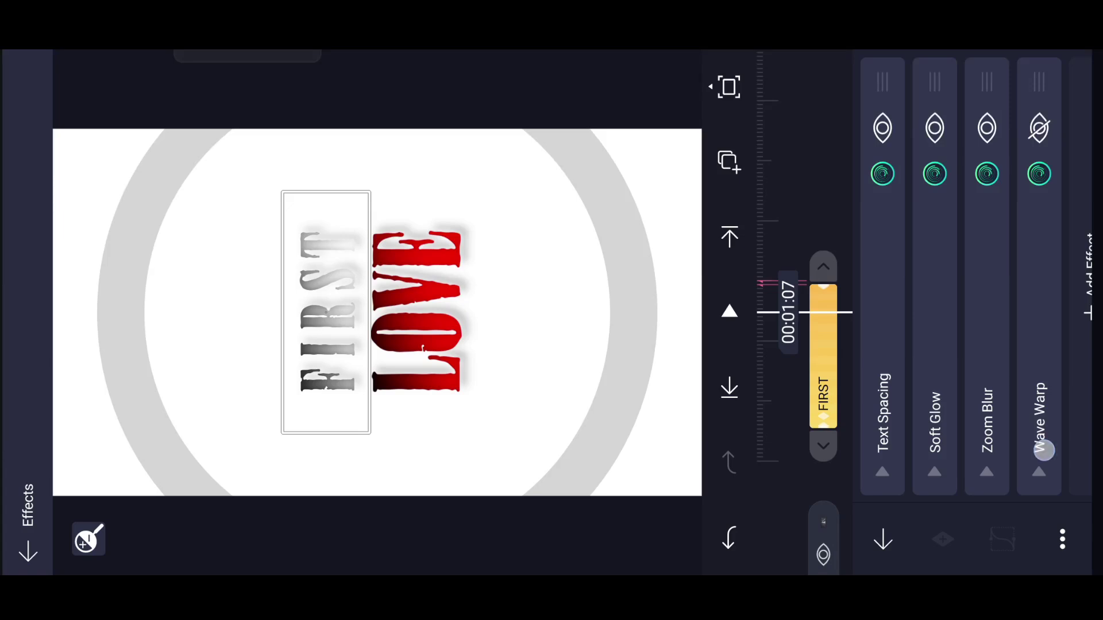
click(1038, 413)
click(882, 128)
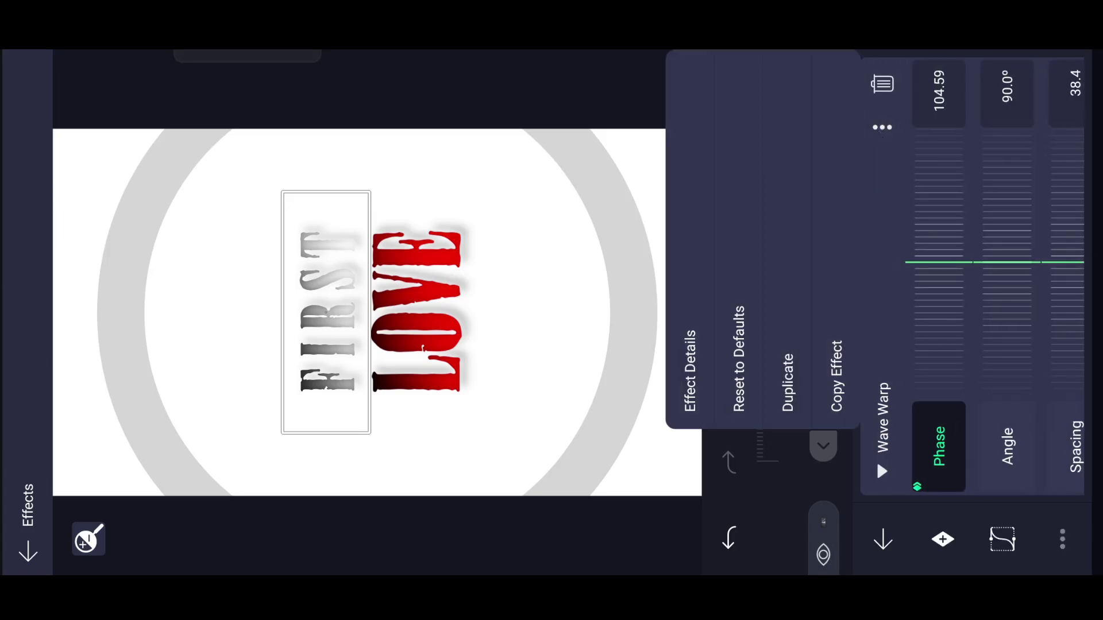
click(728, 362)
key(Escape)
click(1027, 132)
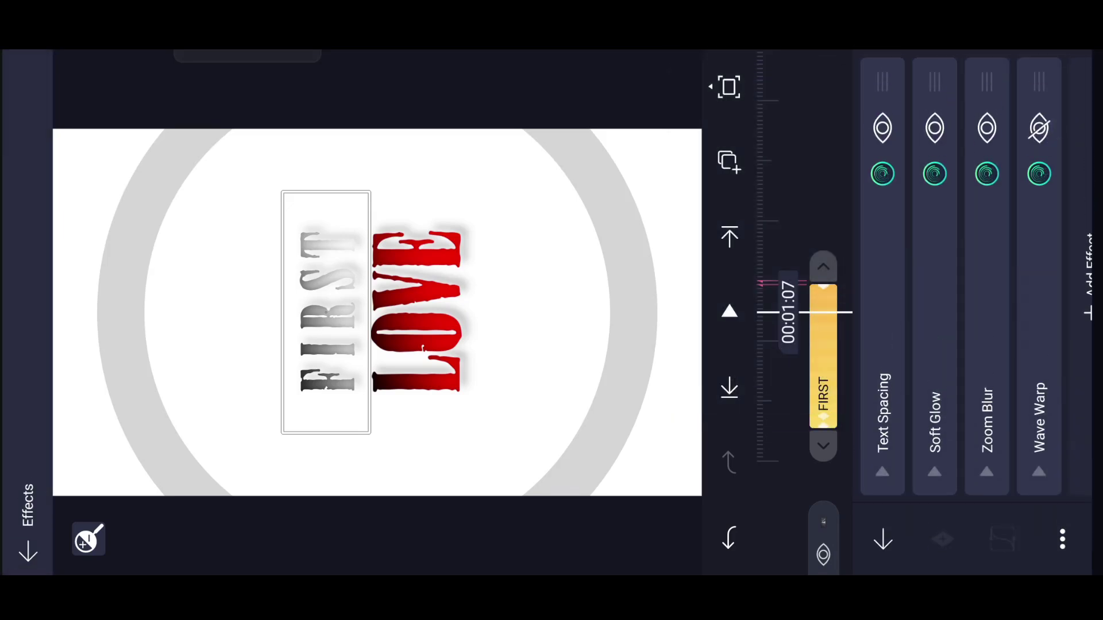
click(984, 113)
click(948, 249)
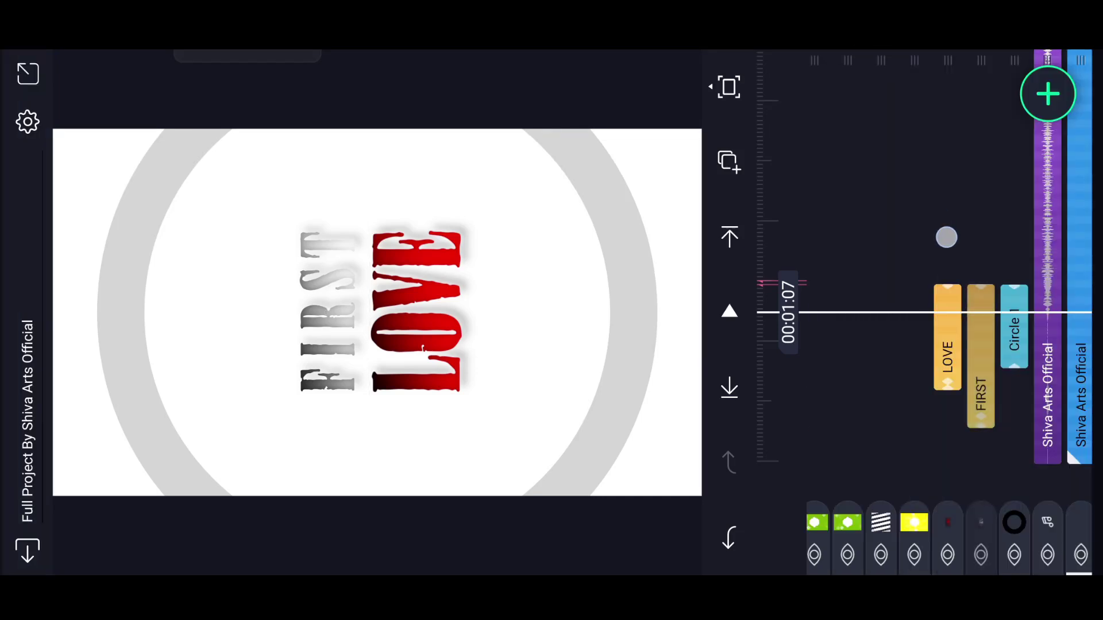
Paste Wave Warp onto the first photo, then copy its Tiles and Wave Warp effects.
drag(948, 250, 1021, 307)
click(858, 254)
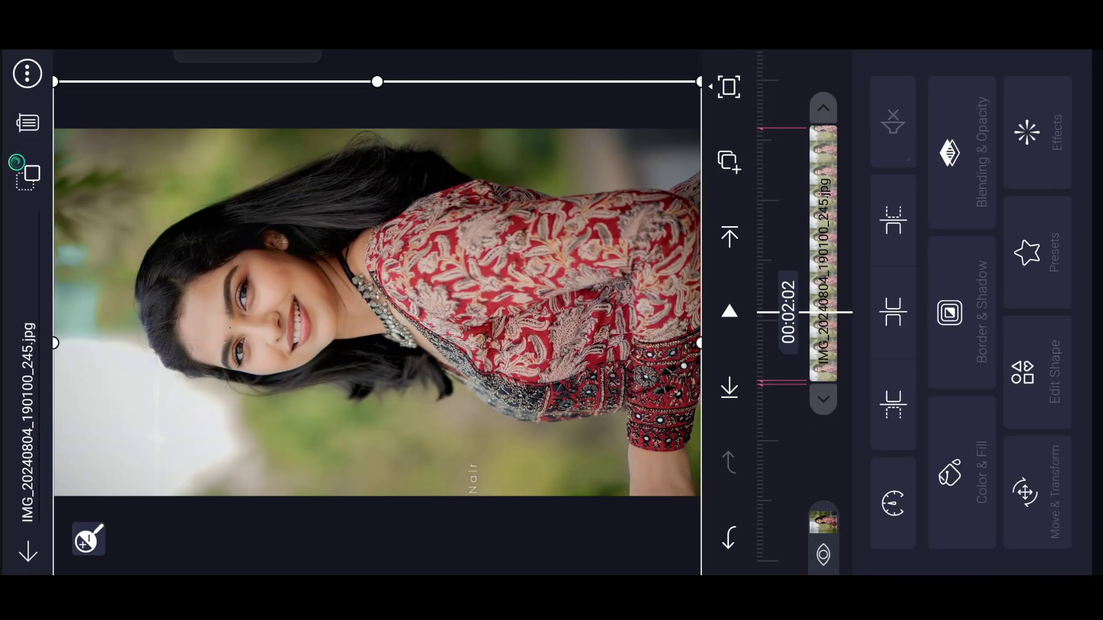
click(1057, 130)
click(1064, 538)
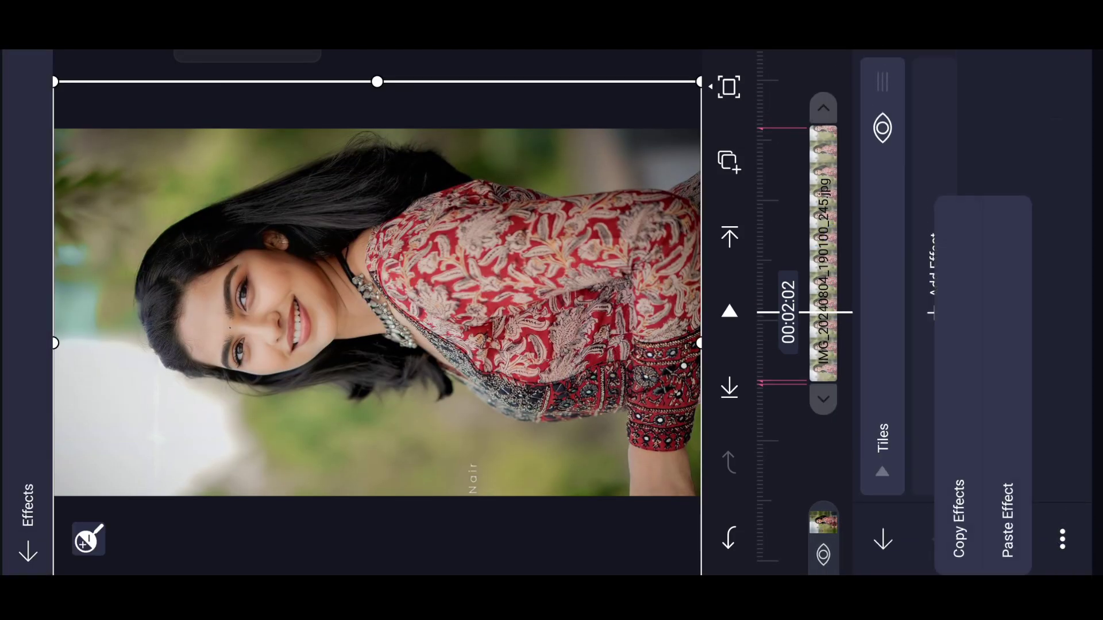
click(1006, 526)
click(1063, 539)
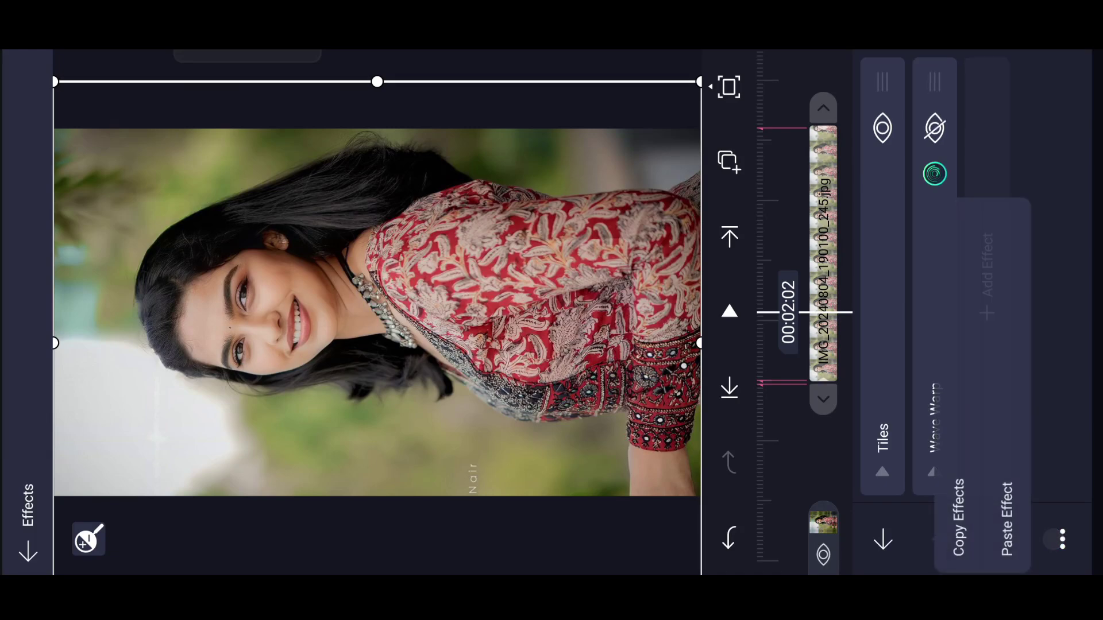
click(958, 517)
click(969, 311)
click(26, 78)
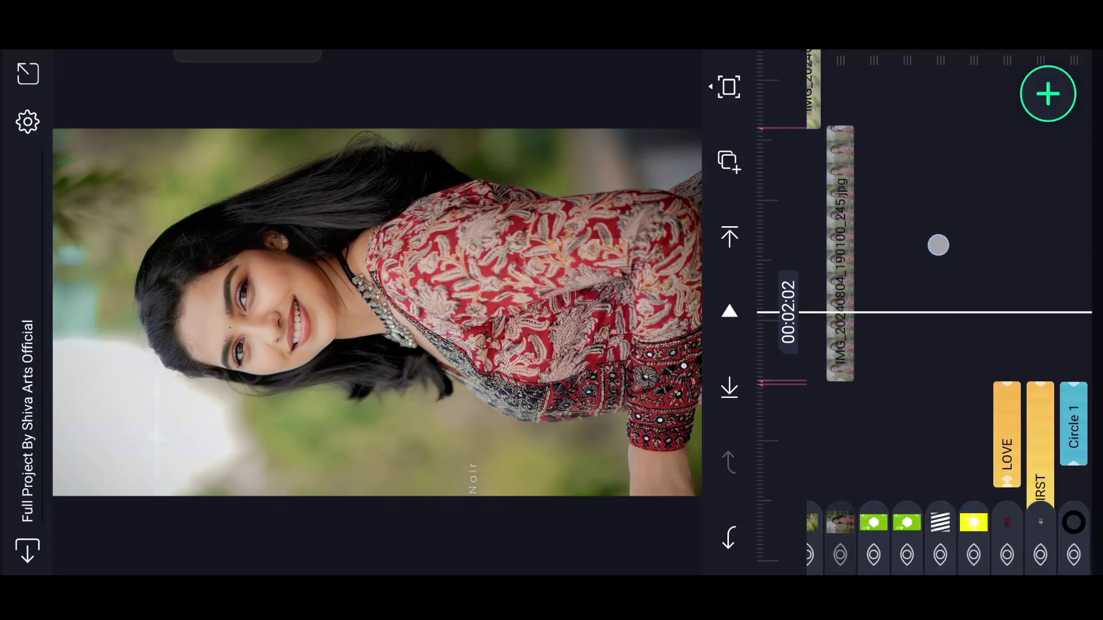
click(952, 310)
Paste the copied Tiles and Wave Warp effects onto the next two photo clips.
drag(952, 425, 952, 345)
click(823, 259)
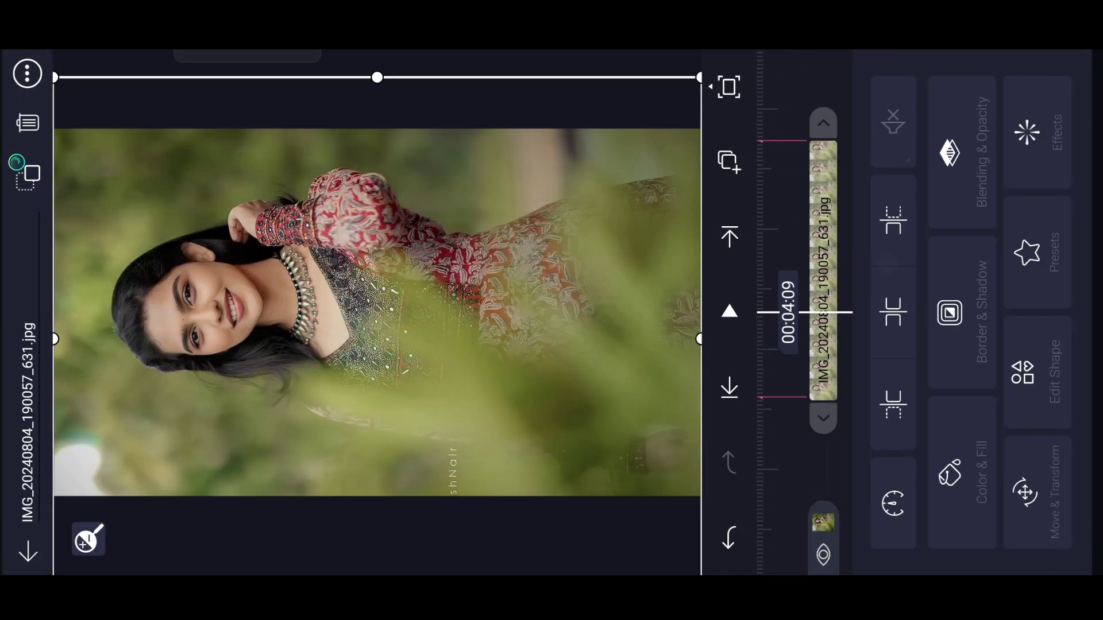
click(1063, 539)
click(1003, 509)
click(26, 78)
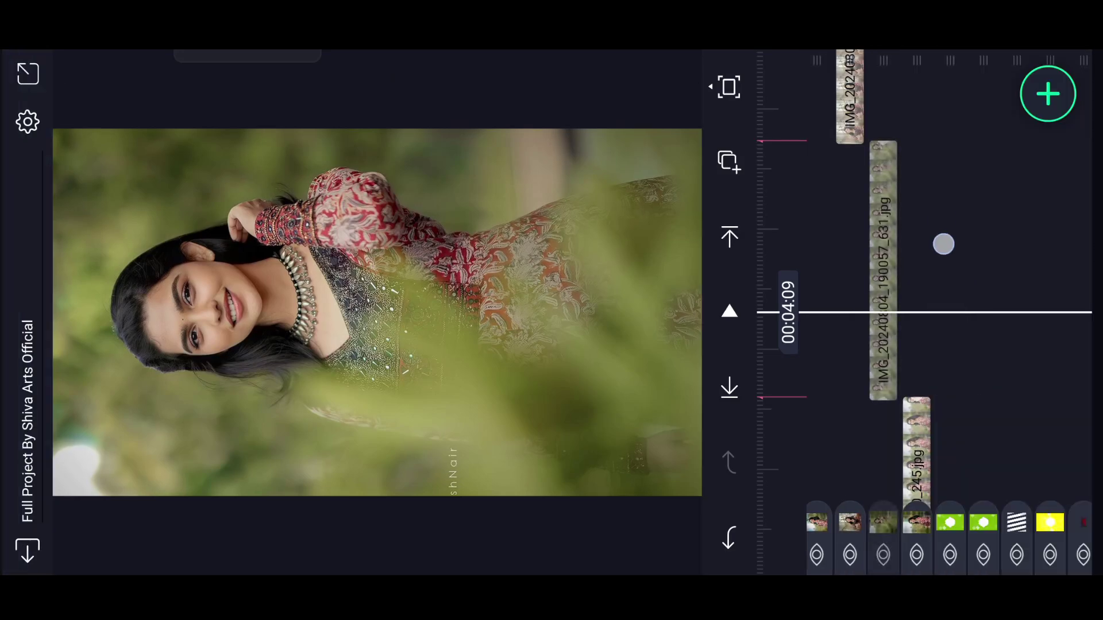
click(849, 259)
click(848, 259)
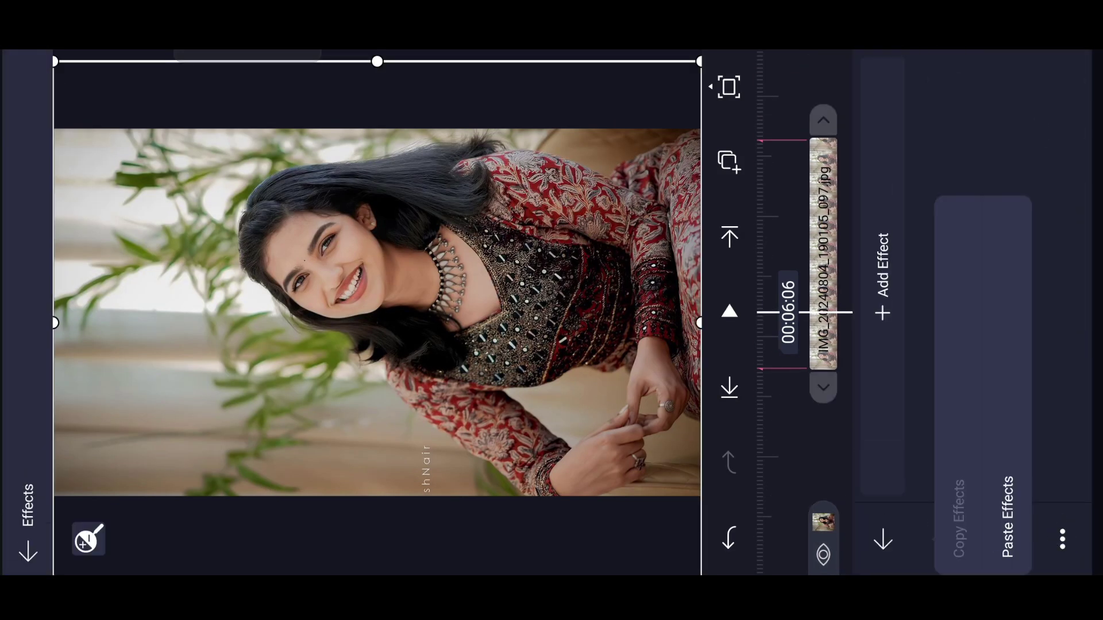
click(997, 539)
click(26, 78)
Paste the copied effects onto the following two photo clips.
drag(952, 430, 952, 345)
click(849, 259)
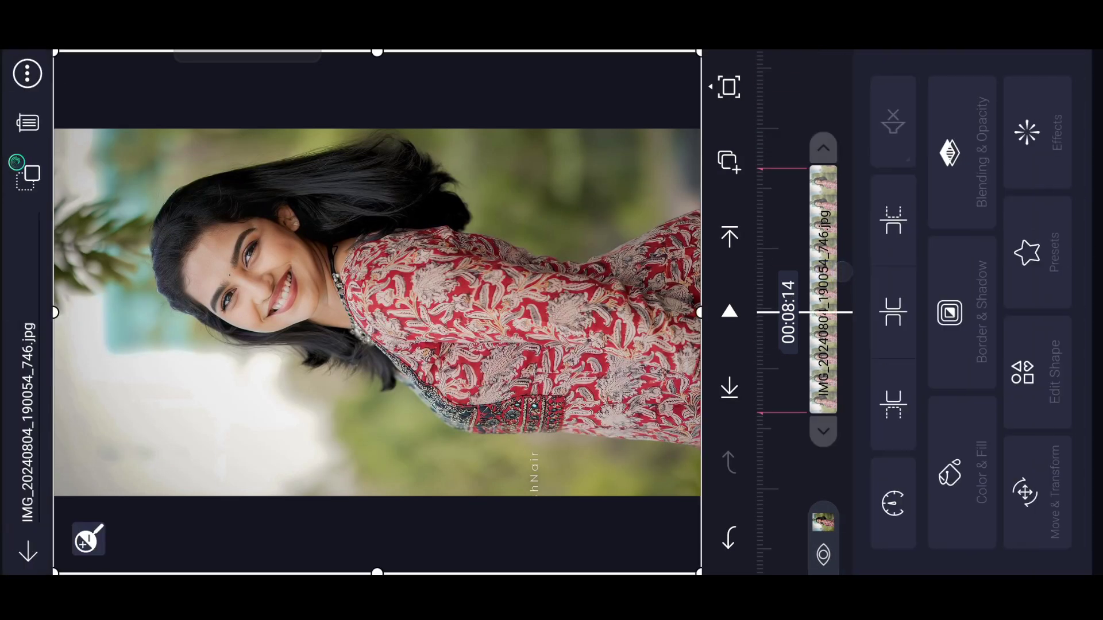
click(1028, 132)
click(999, 539)
click(25, 77)
drag(953, 474, 953, 345)
click(848, 259)
click(1027, 131)
click(998, 539)
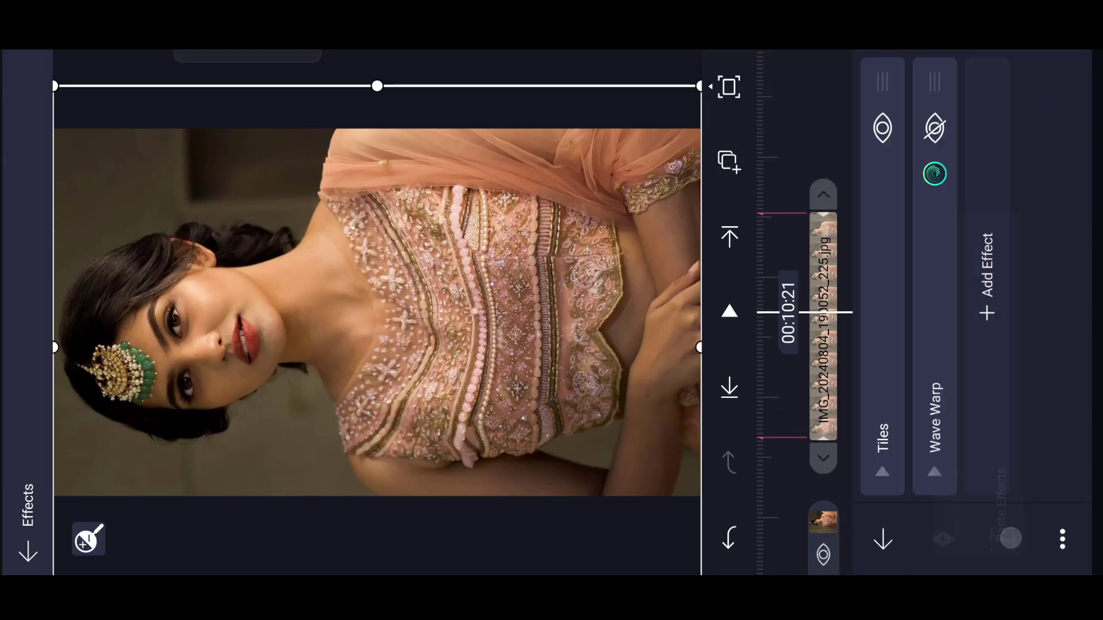
click(26, 78)
Paste the effects onto the pink-saree photo and the clip after it.
drag(952, 431, 952, 345)
click(849, 259)
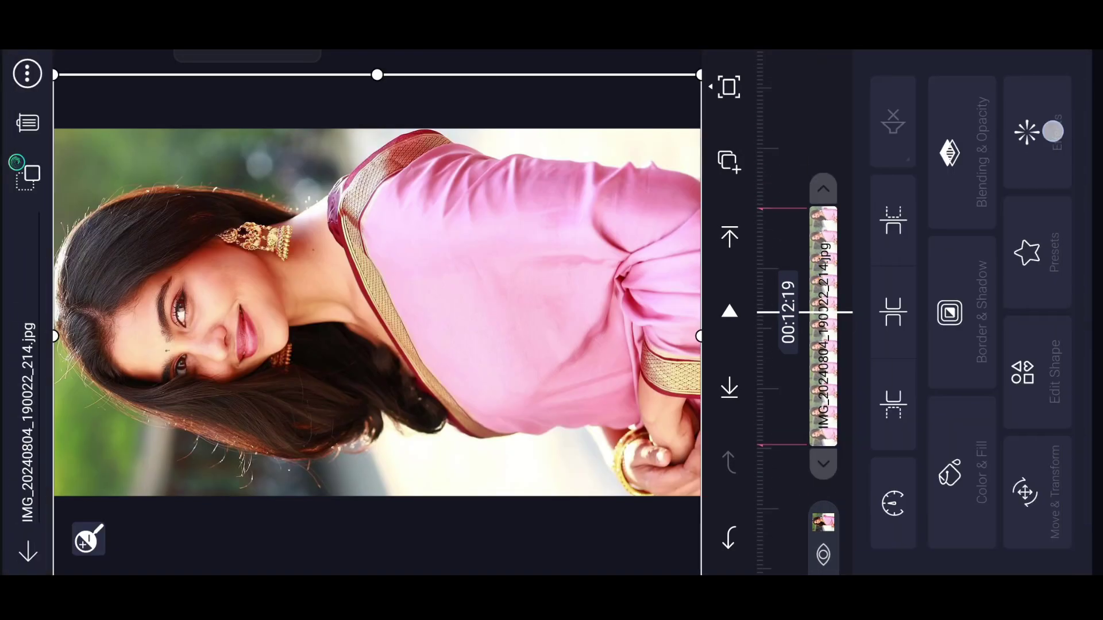
click(1053, 131)
click(1012, 536)
click(26, 77)
click(26, 77)
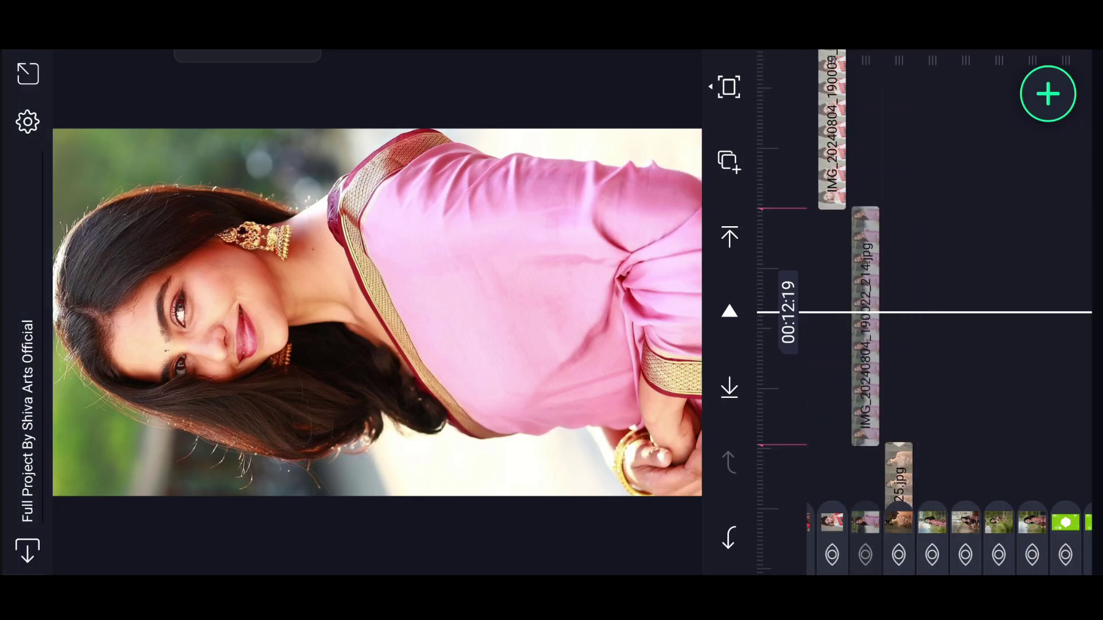
drag(1006, 413, 1005, 299)
click(860, 345)
click(1053, 131)
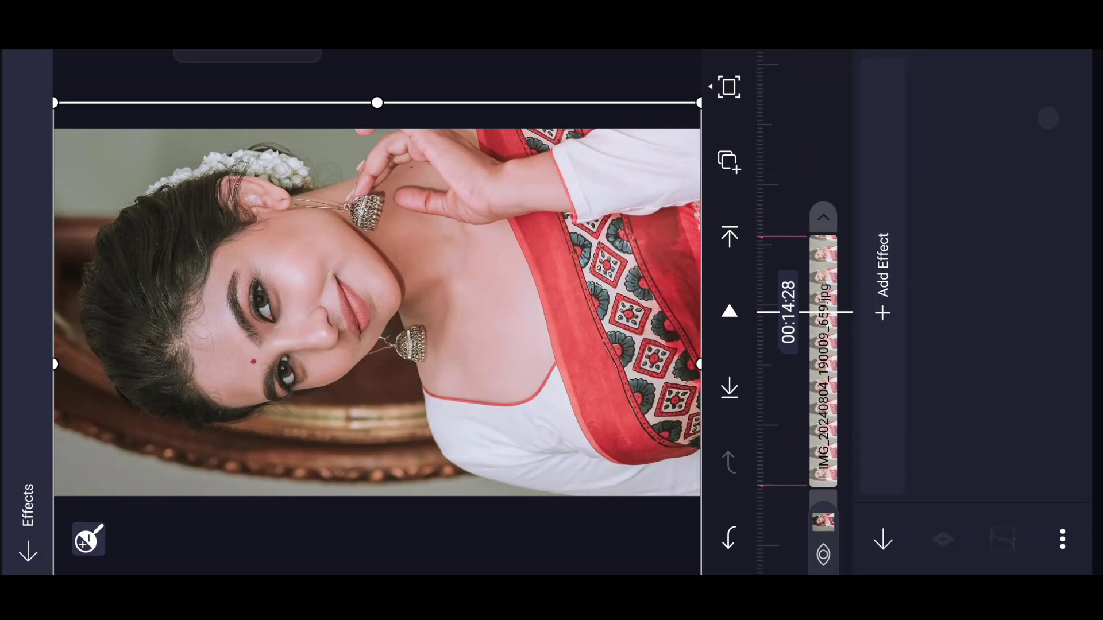
click(1072, 536)
click(1012, 536)
click(26, 77)
Paste the copied effects onto the red-saree photo clip.
drag(1005, 414, 1005, 300)
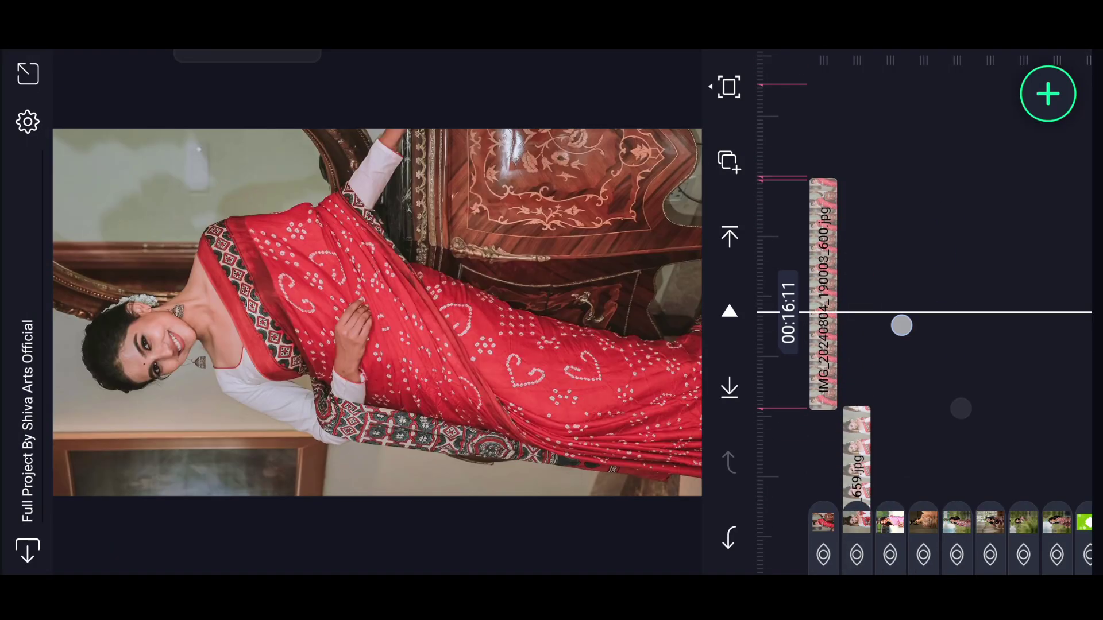
click(823, 293)
click(1053, 132)
click(1073, 536)
click(1013, 535)
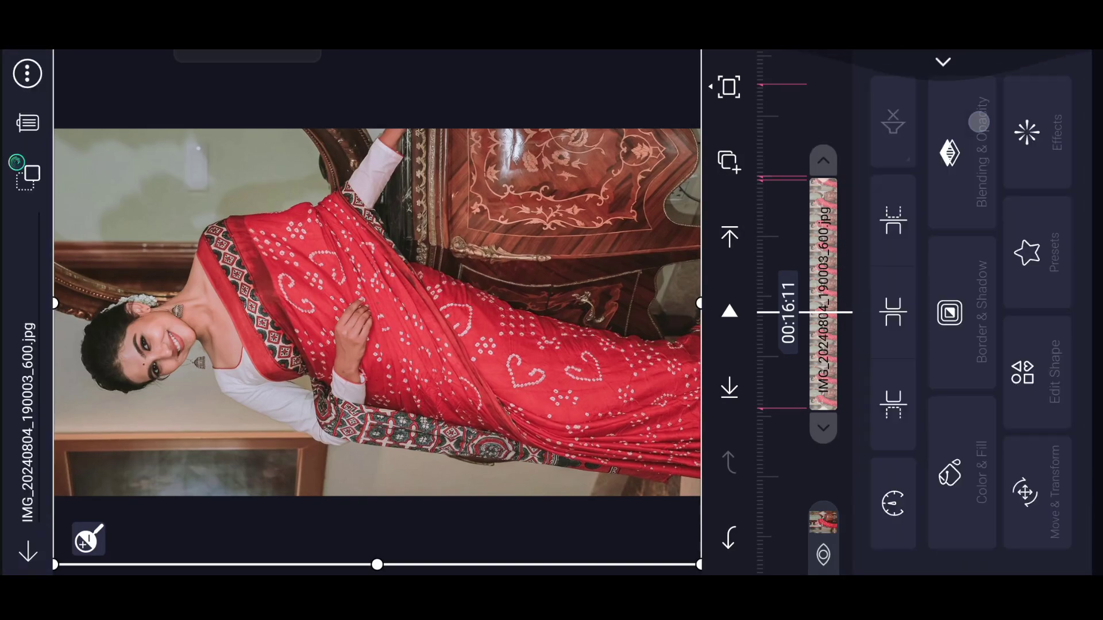
click(26, 78)
Scrub back to the first photo just after the FIRST LOVE title.
drag(947, 215, 948, 431)
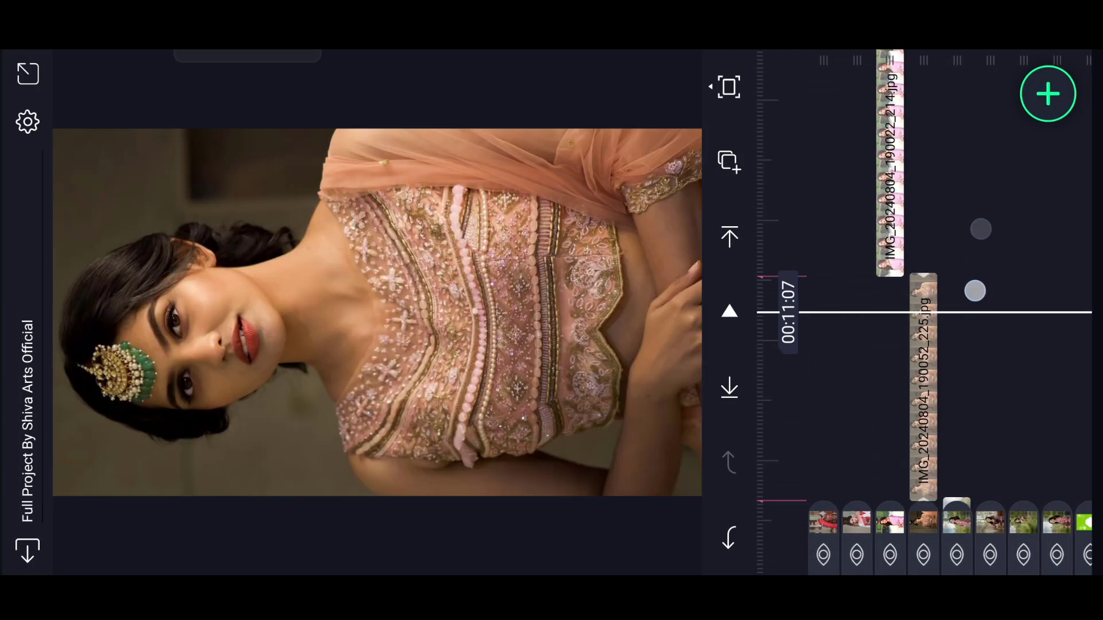
drag(947, 216, 948, 430)
drag(984, 234, 984, 431)
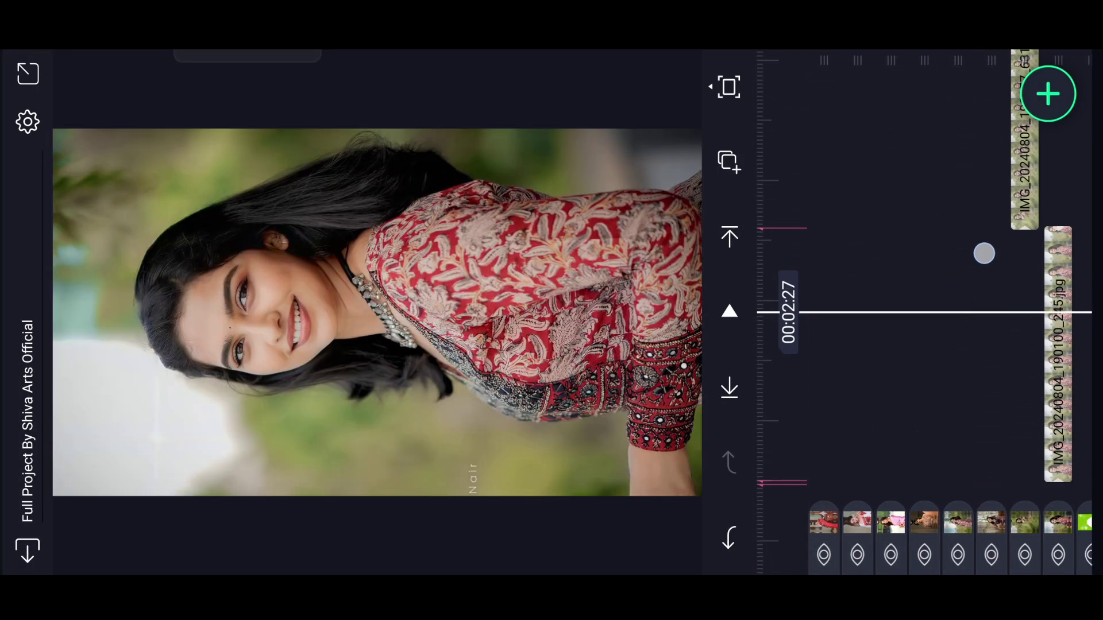
drag(965, 196, 971, 271)
Add the ink video from device media as a new layer and check its volume.
click(1048, 95)
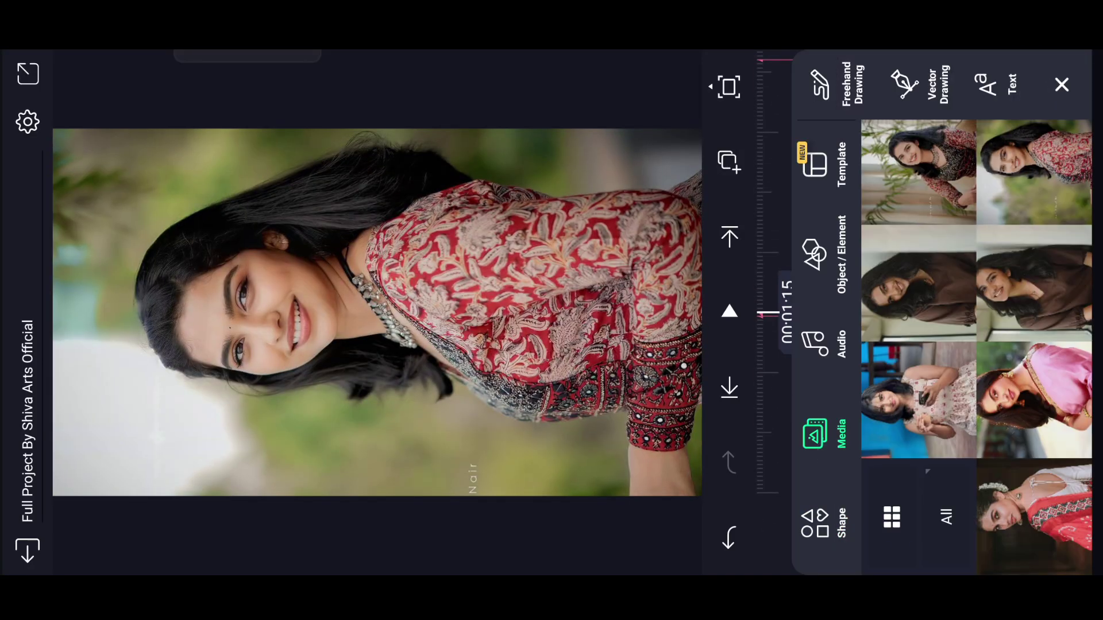
click(892, 517)
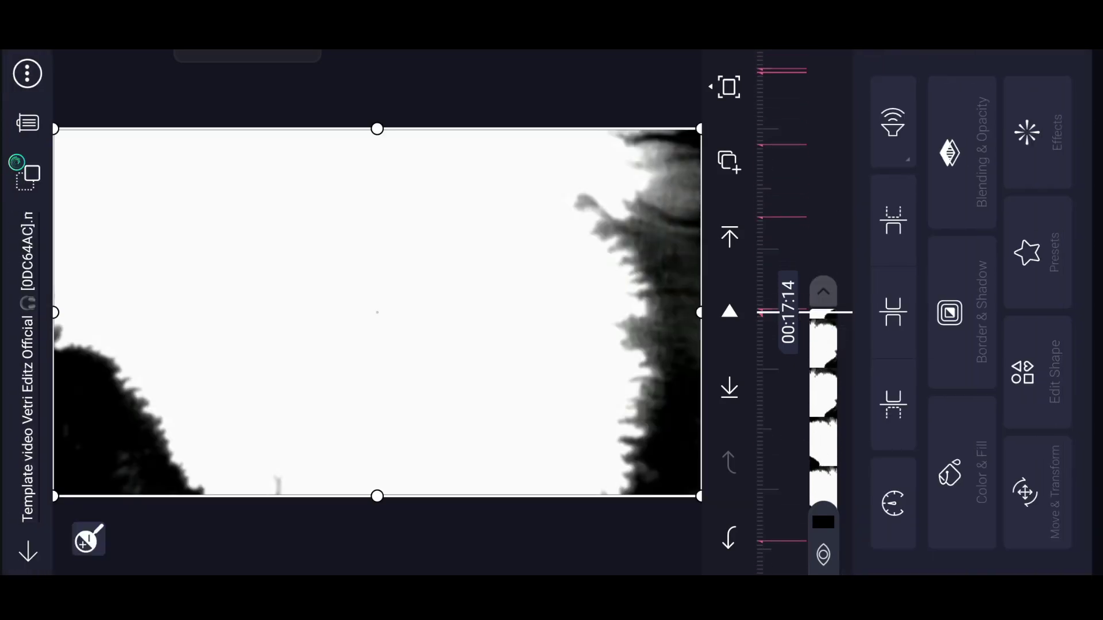
click(893, 117)
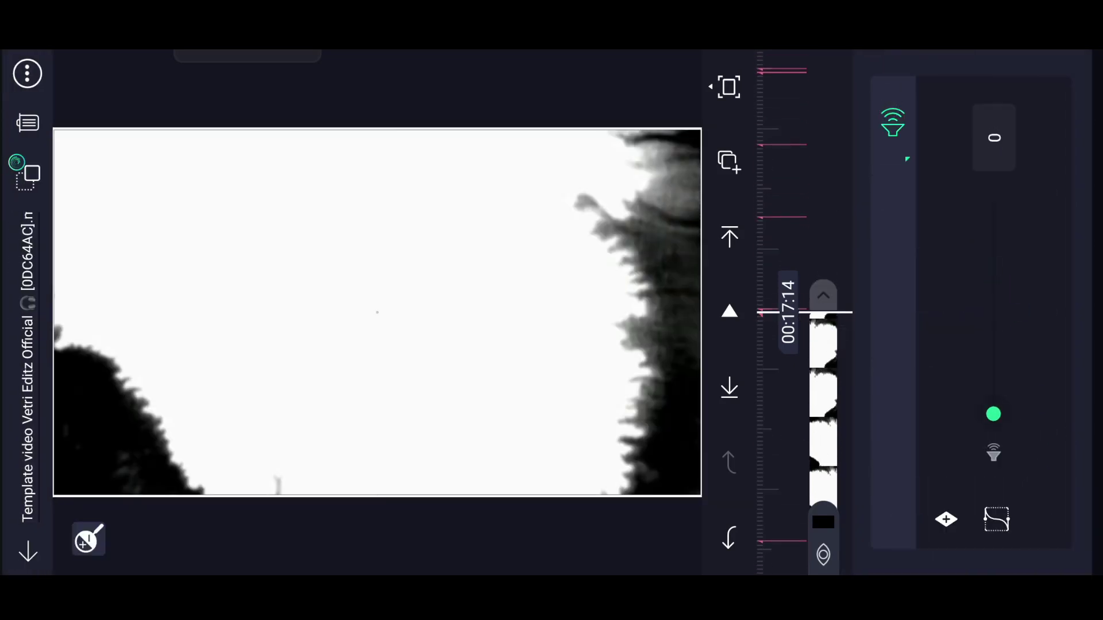
click(993, 413)
Apply Chroma Key with standard settings to the ink clip, keying out black.
click(949, 147)
click(879, 284)
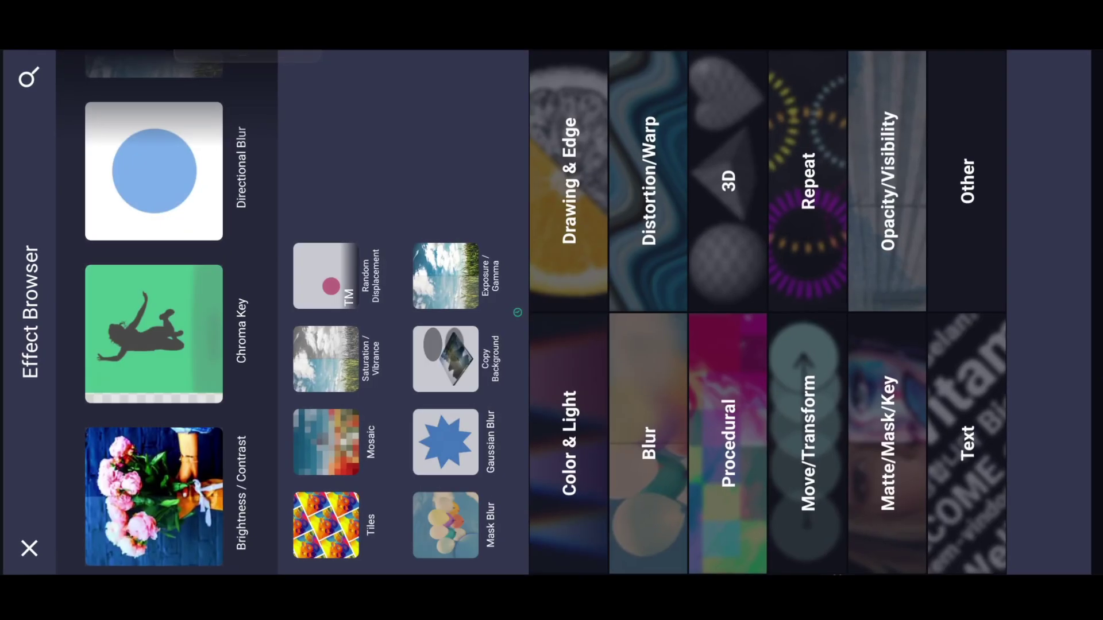
click(153, 335)
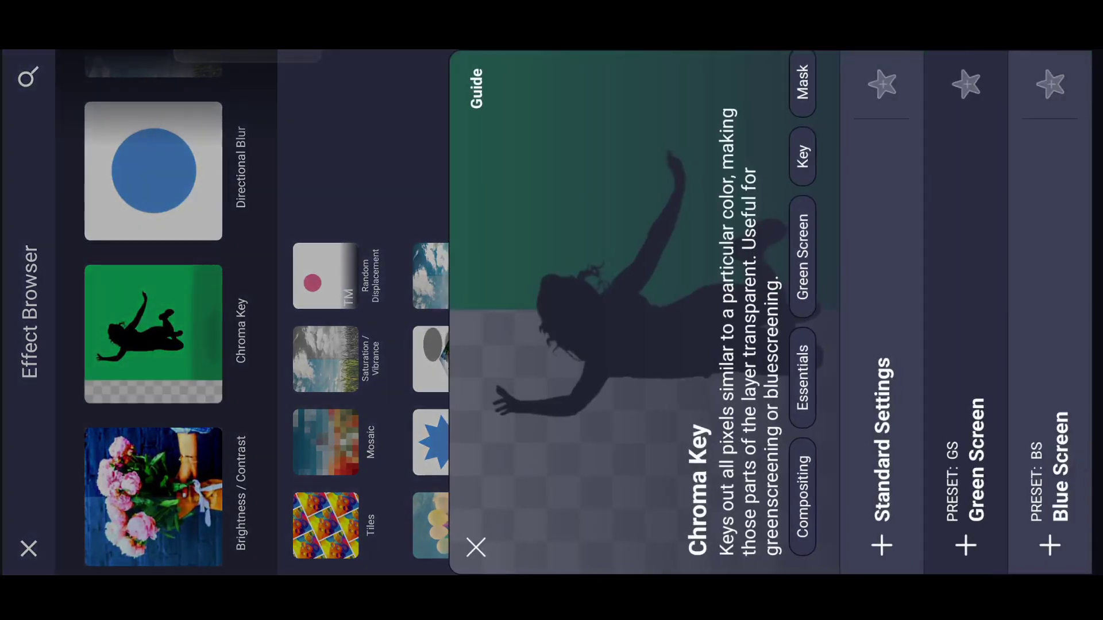
click(965, 546)
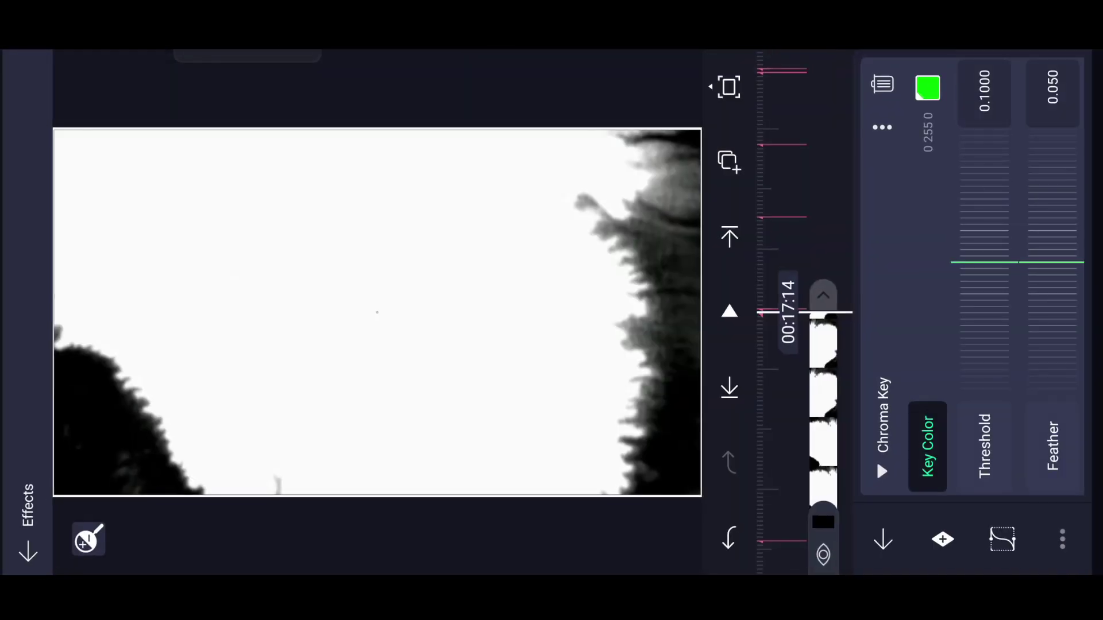
click(930, 88)
click(831, 280)
click(938, 93)
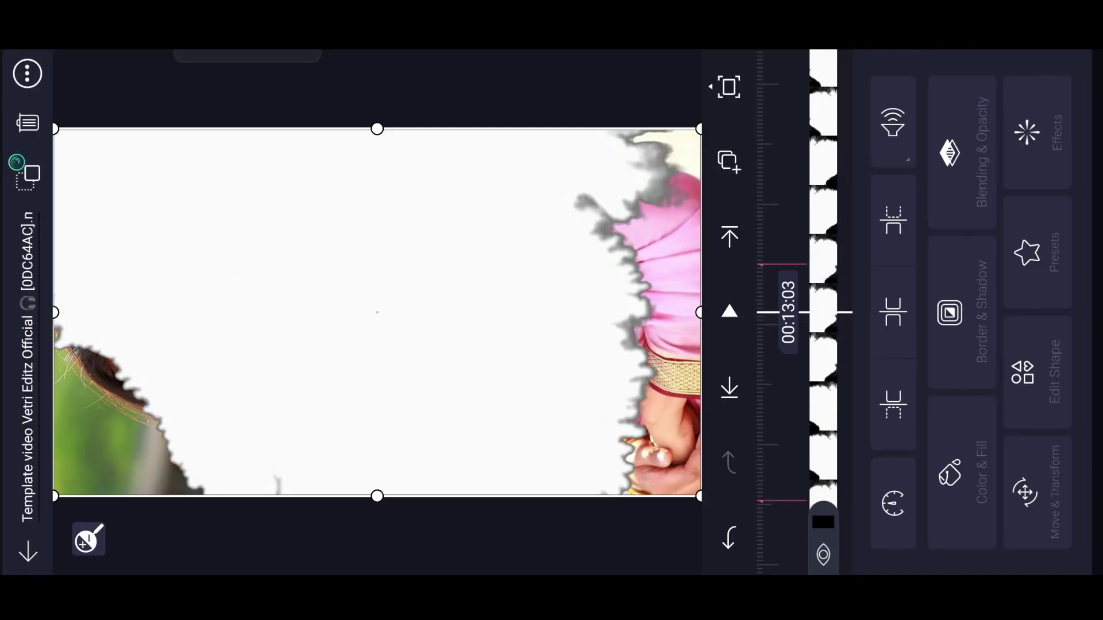
Set the layer's blending to the plain Mask option and scrub to review the reveal.
click(986, 174)
drag(1034, 271, 962, 270)
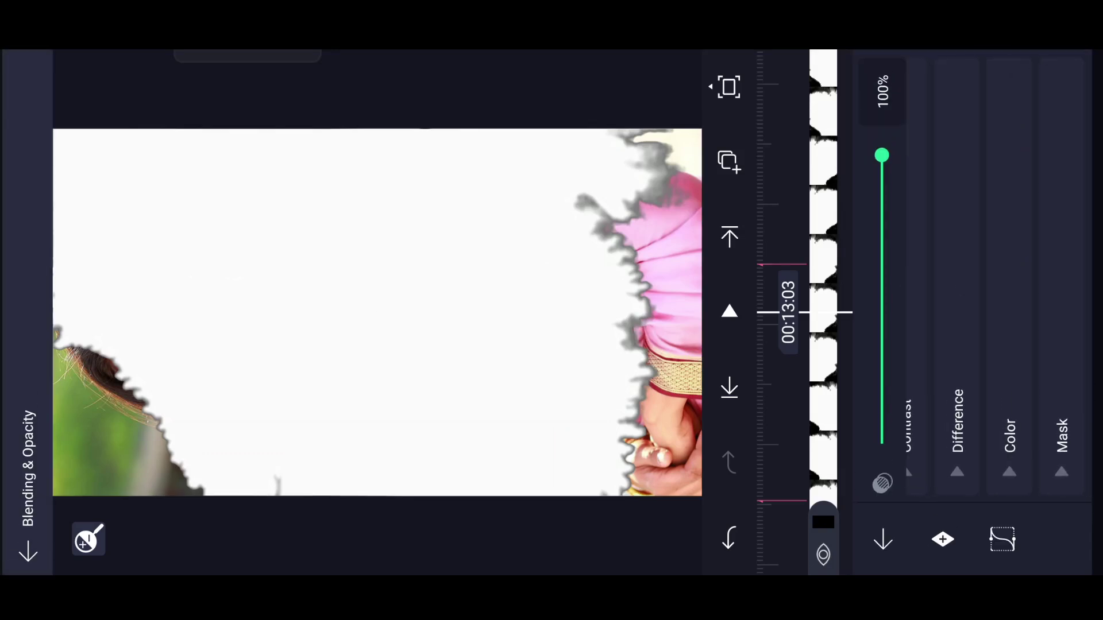
click(1062, 435)
click(1021, 459)
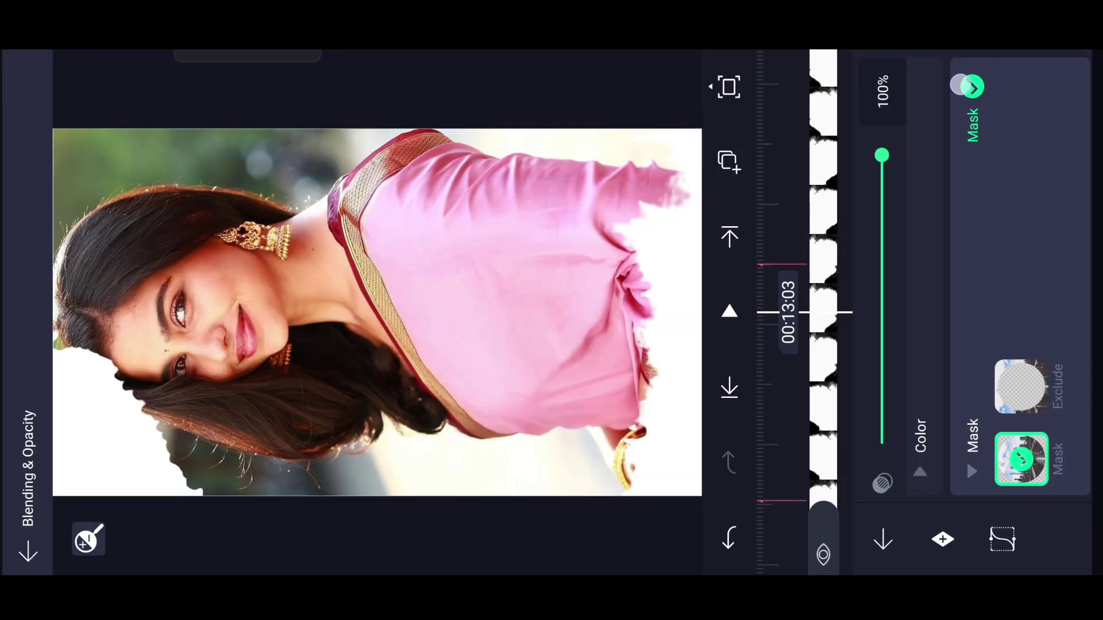
click(972, 86)
mouse_move(974, 216)
mouse_down()
mouse_move(966, 327)
mouse_move(943, 332)
mouse_up()
mouse_move(959, 213)
mouse_down()
mouse_move(996, 474)
mouse_move(996, 383)
mouse_up()
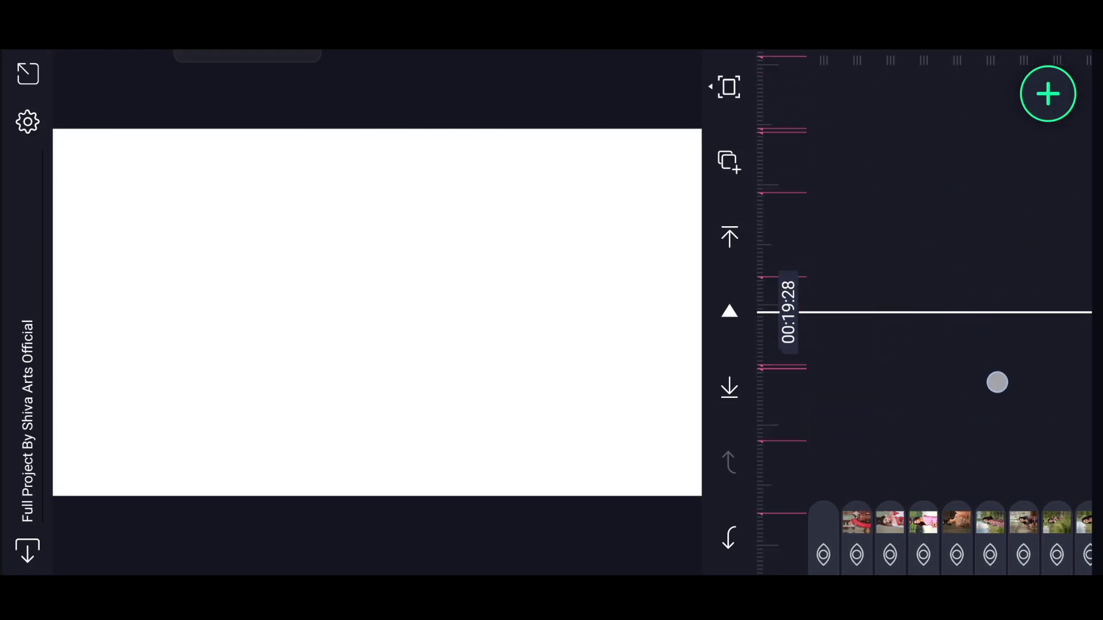
Select the yellow burst layer and copy all four shape-burst intro layers.
drag(1030, 271, 954, 169)
drag(914, 228, 952, 270)
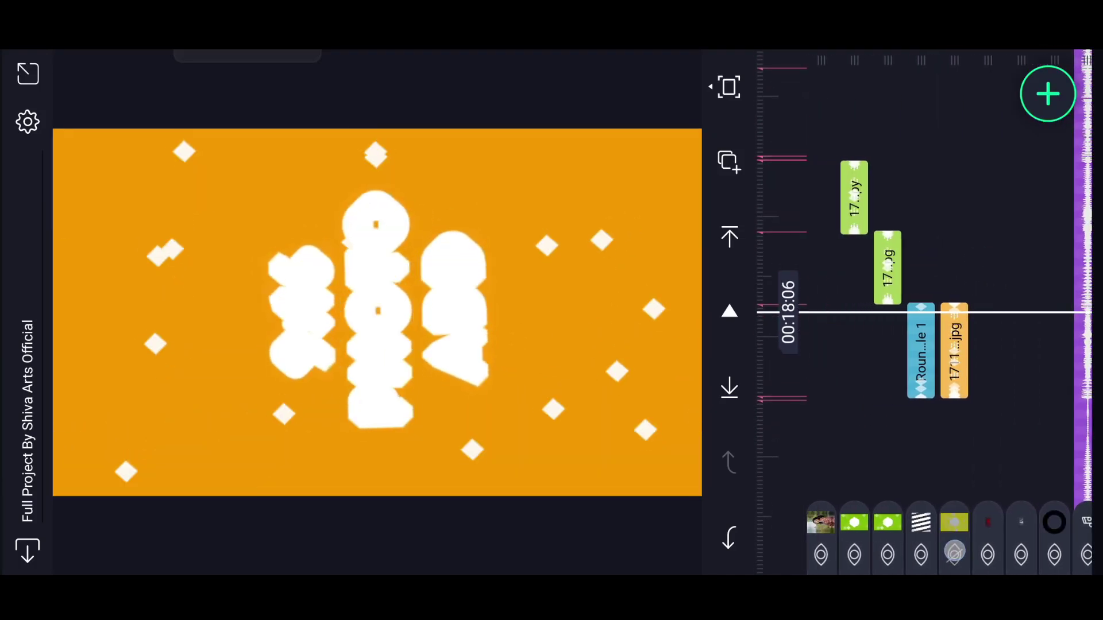
click(953, 553)
click(954, 523)
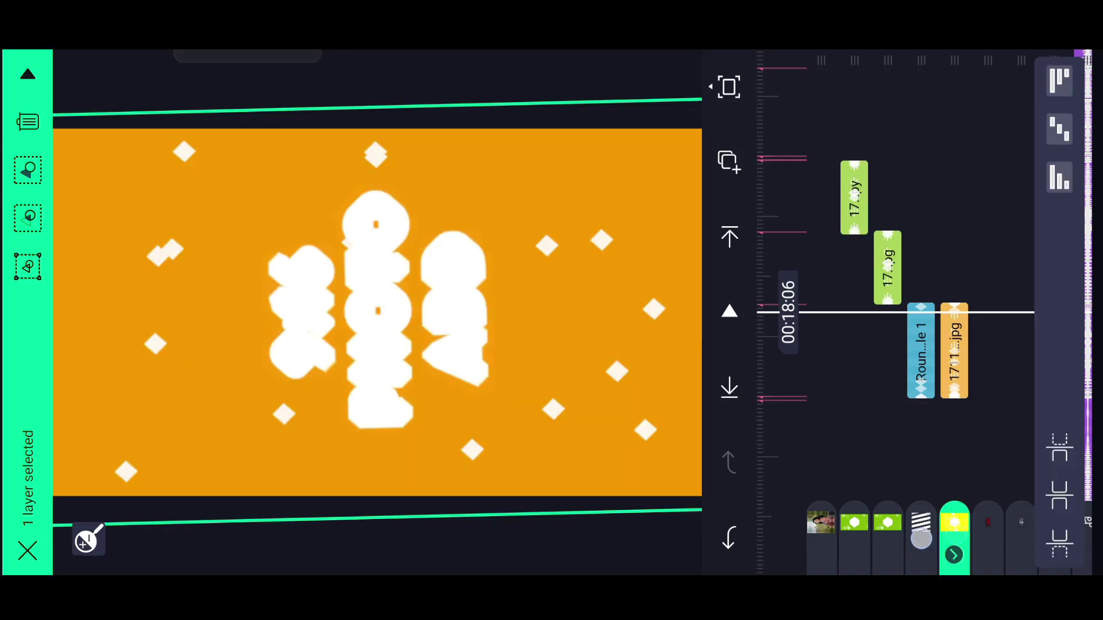
click(726, 167)
click(901, 192)
click(903, 147)
mouse_move(947, 258)
mouse_down()
mouse_move(948, 321)
mouse_move(971, 396)
mouse_up()
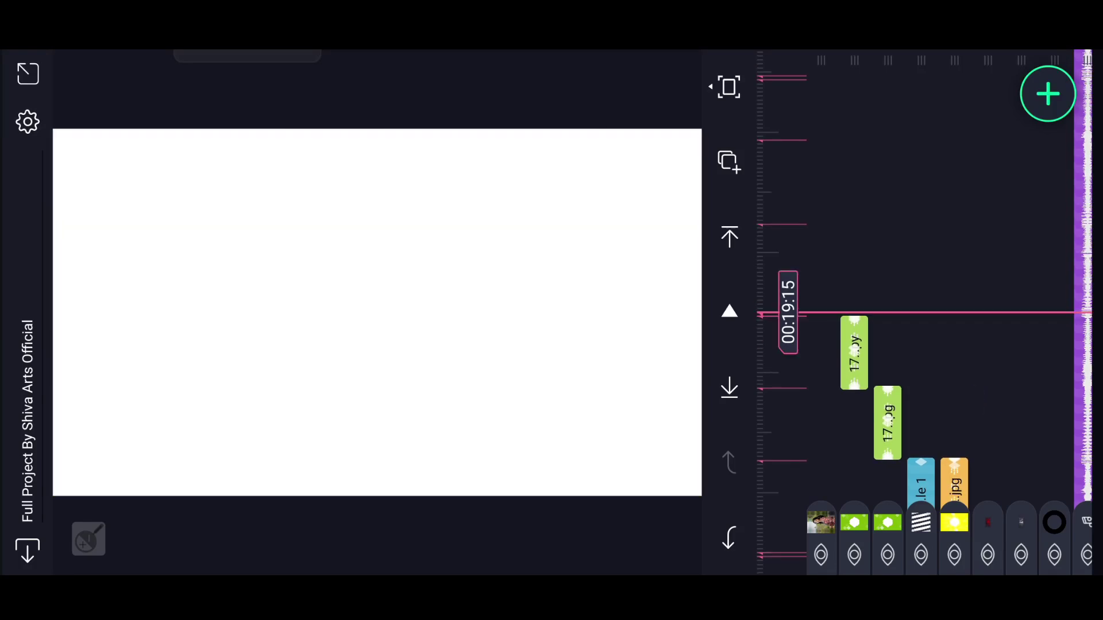
Paste the four copied burst layers, then paste them again further along.
click(728, 162)
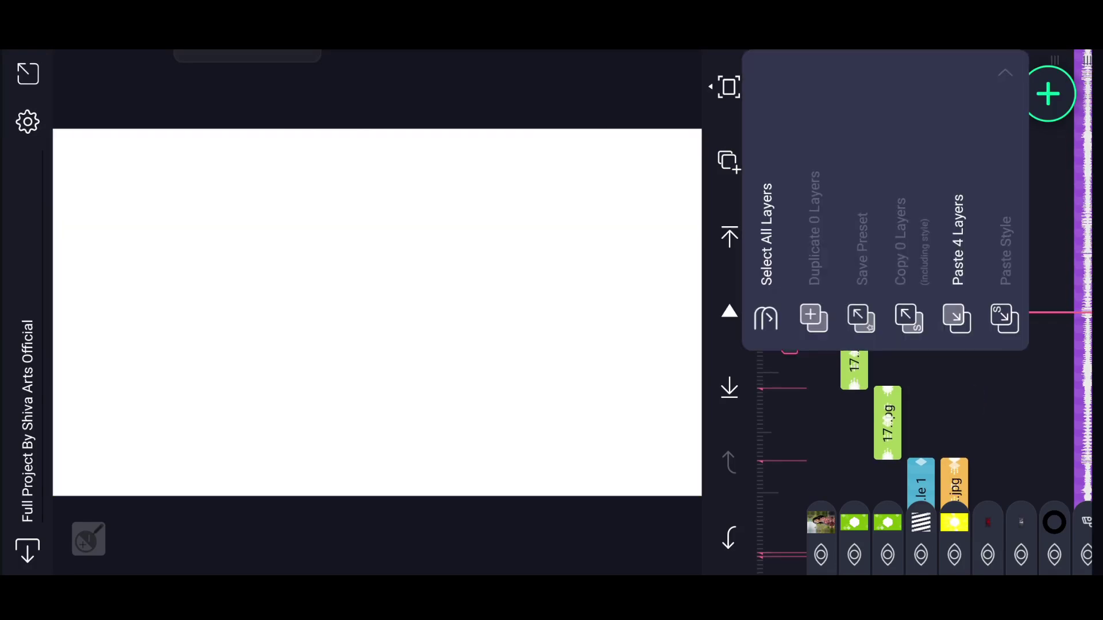
click(965, 208)
mouse_move(974, 233)
mouse_down()
mouse_move(987, 362)
mouse_move(925, 264)
mouse_up()
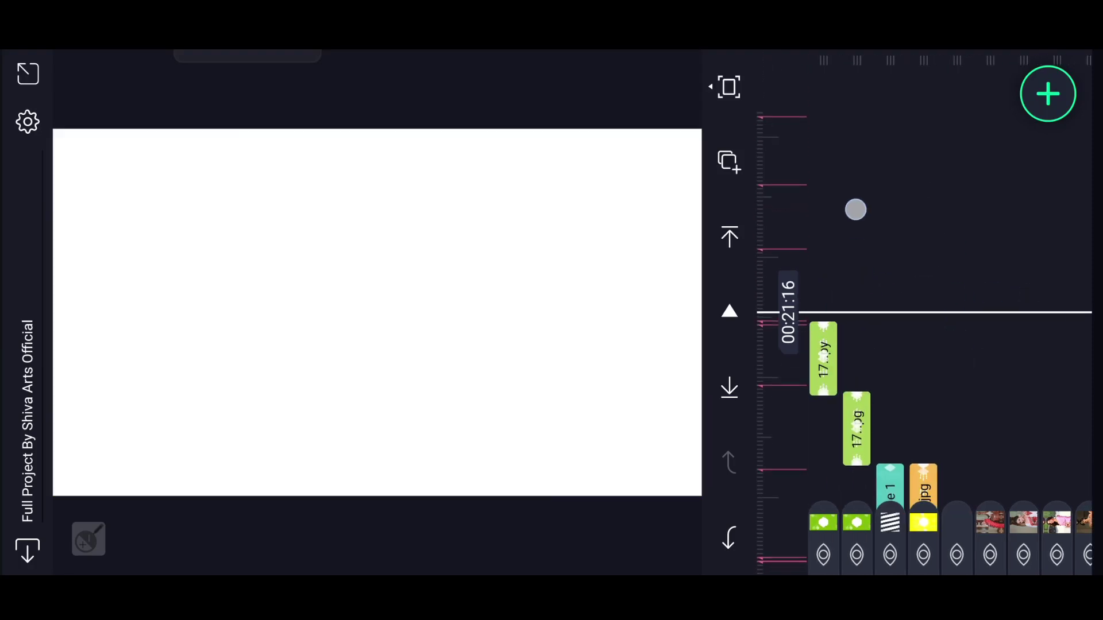
drag(856, 209, 855, 204)
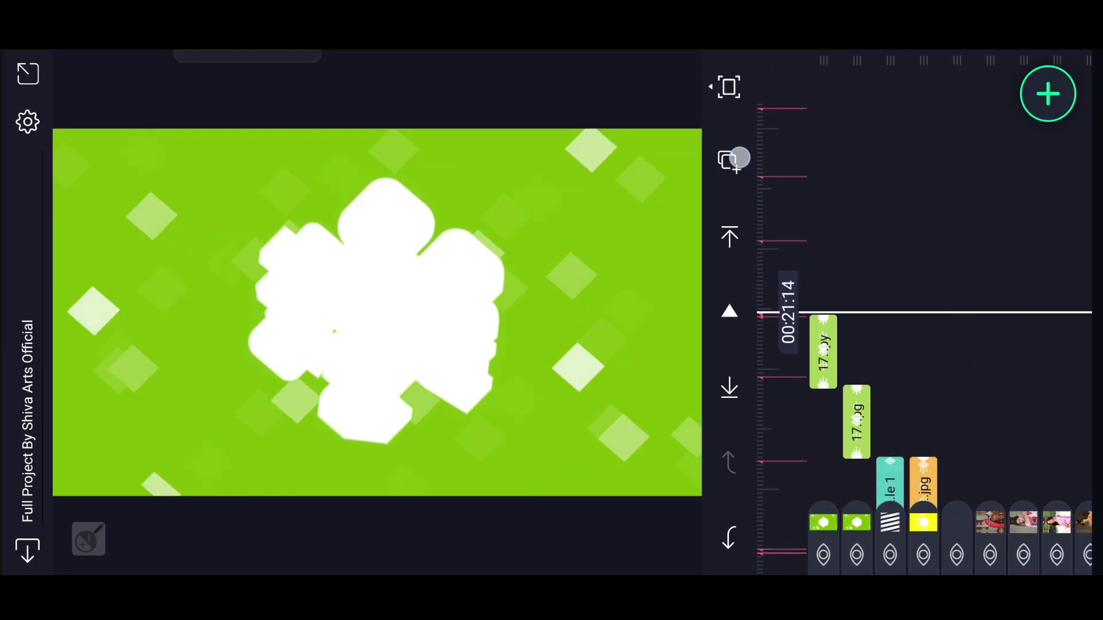
click(736, 158)
click(972, 167)
mouse_move(957, 207)
mouse_down()
mouse_move(974, 409)
mouse_move(904, 190)
mouse_move(922, 118)
mouse_move(968, 207)
mouse_move(965, 121)
mouse_move(979, 178)
mouse_move(988, 411)
mouse_up()
Undo the extra paste and paste the burst layers at the correct later spot.
click(728, 539)
mouse_move(923, 301)
mouse_down()
mouse_move(945, 204)
mouse_move(947, 303)
mouse_move(928, 232)
mouse_move(939, 332)
mouse_up()
click(728, 163)
click(954, 258)
drag(980, 284, 977, 319)
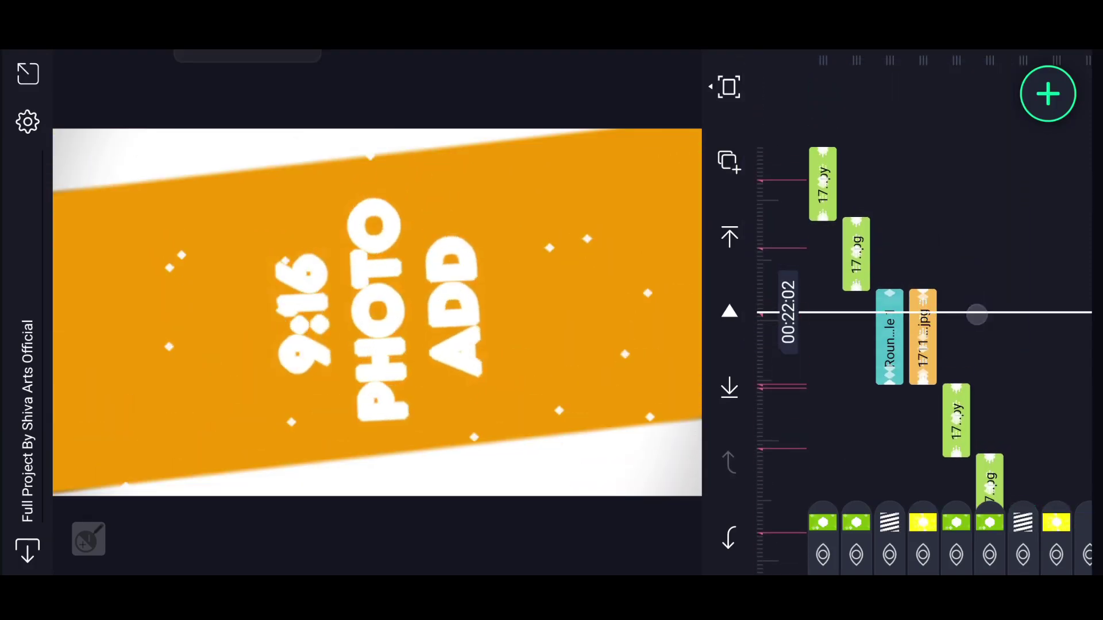
Set the yellow burst image layer's time remapping speed to 4.00x.
click(923, 544)
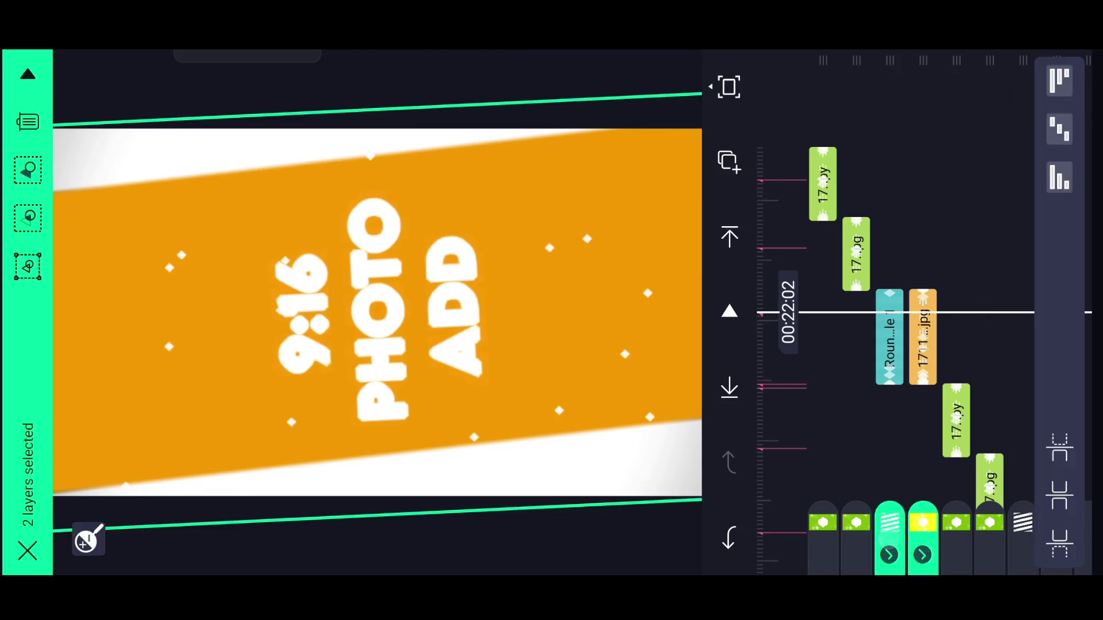
click(939, 79)
click(923, 335)
click(955, 312)
click(1002, 121)
click(1002, 80)
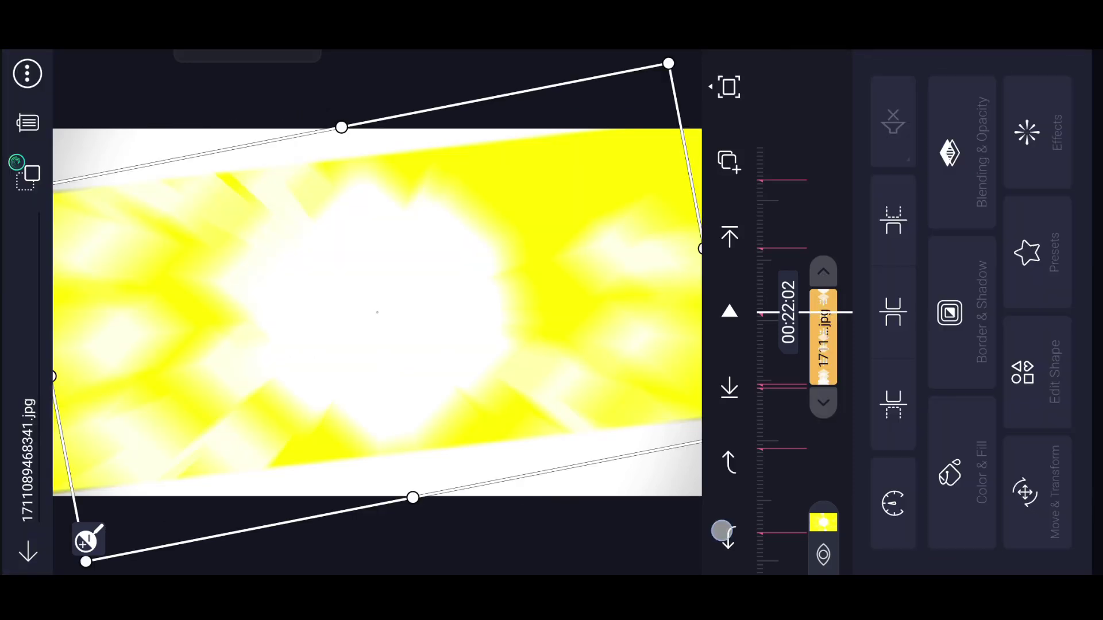
click(722, 532)
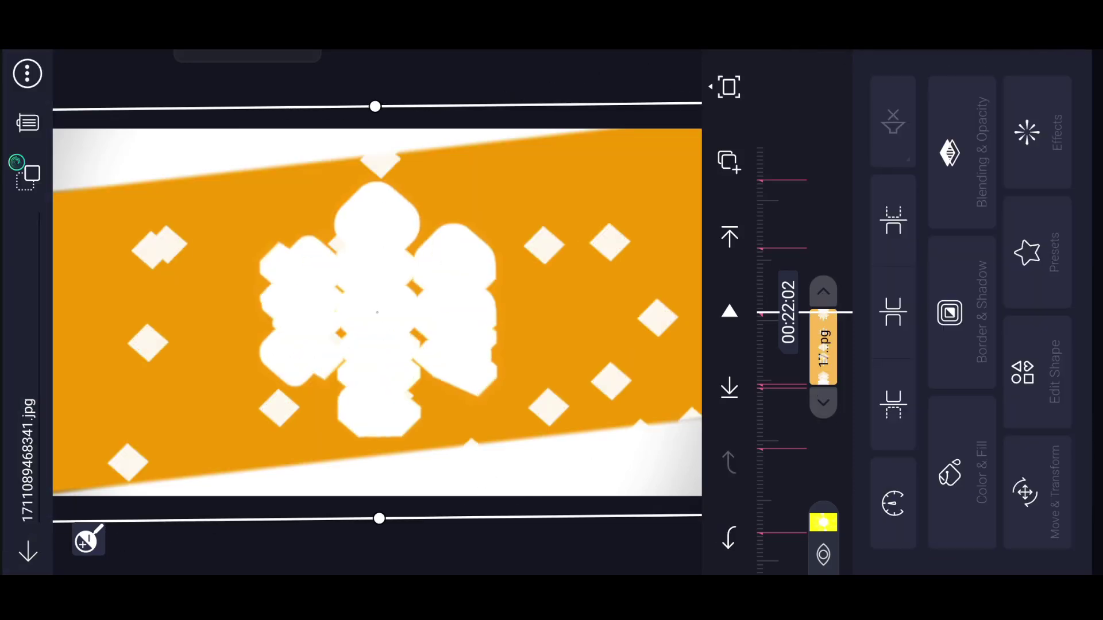
click(939, 137)
Set the Rounded Rectangle 1 shape layer's speed to about 2.14x.
click(891, 312)
click(905, 508)
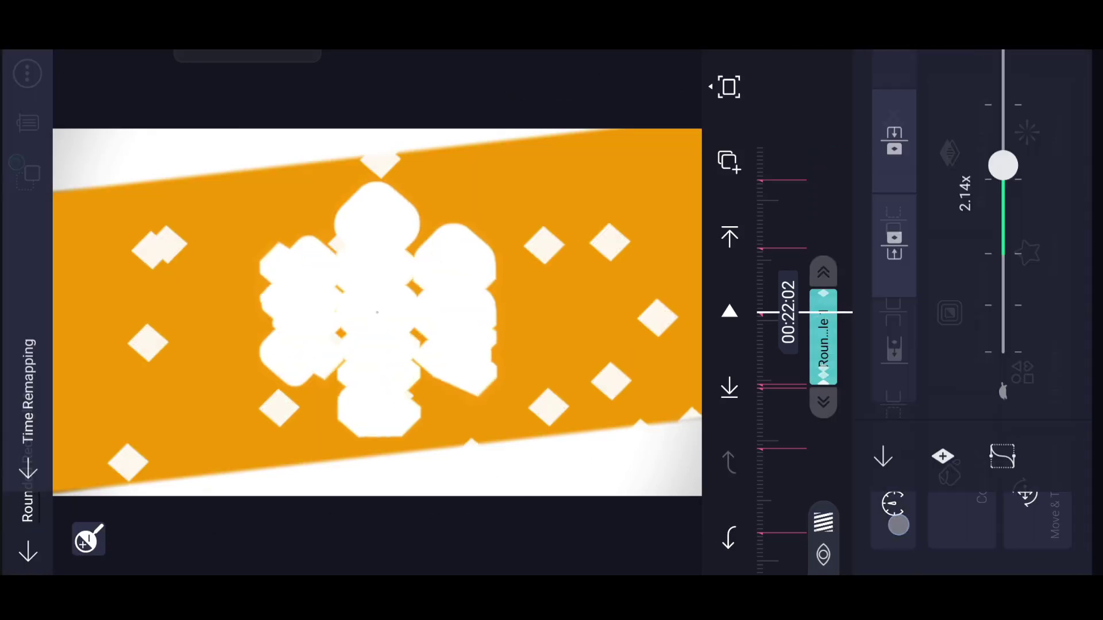
click(896, 217)
click(931, 104)
click(916, 148)
click(950, 226)
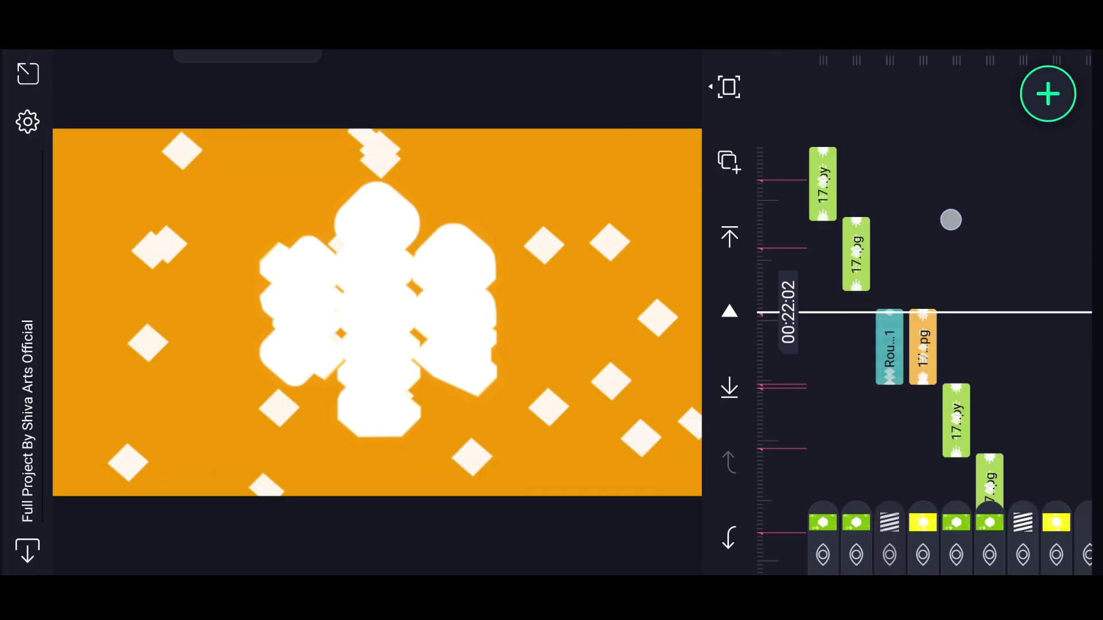
drag(950, 227, 956, 254)
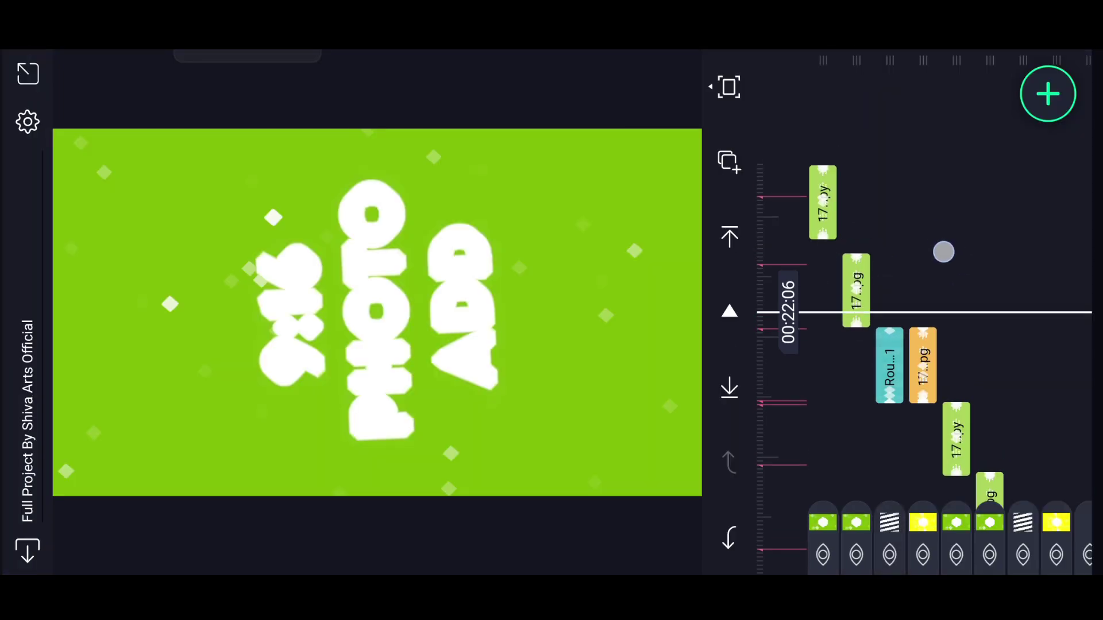
Speed the first green burst image layer up to about 1.16x.
drag(944, 252, 948, 279)
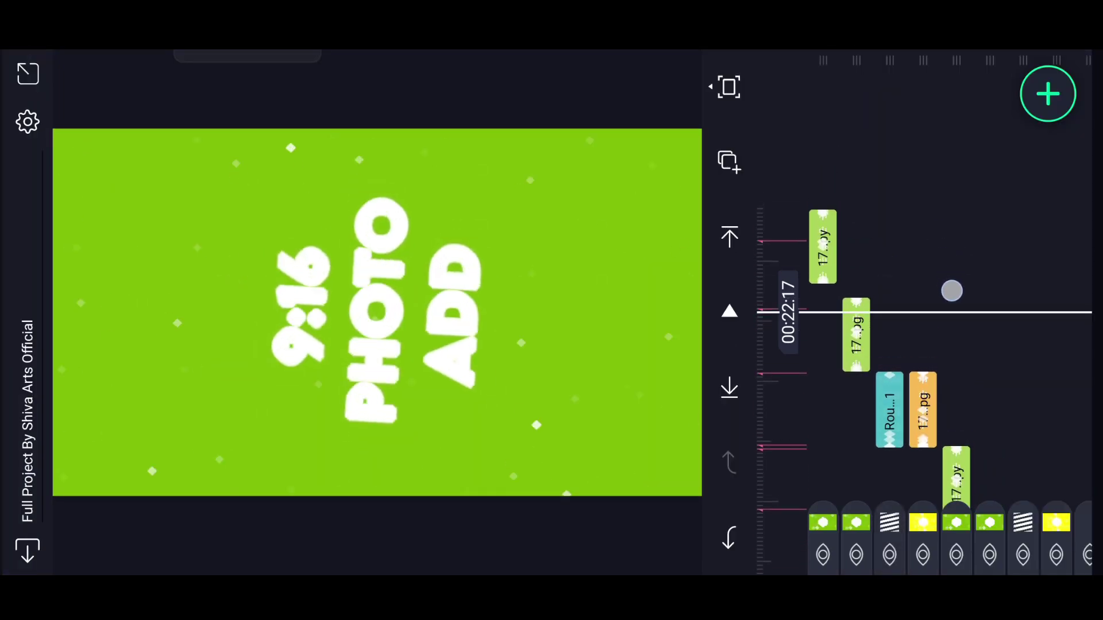
click(855, 338)
click(905, 517)
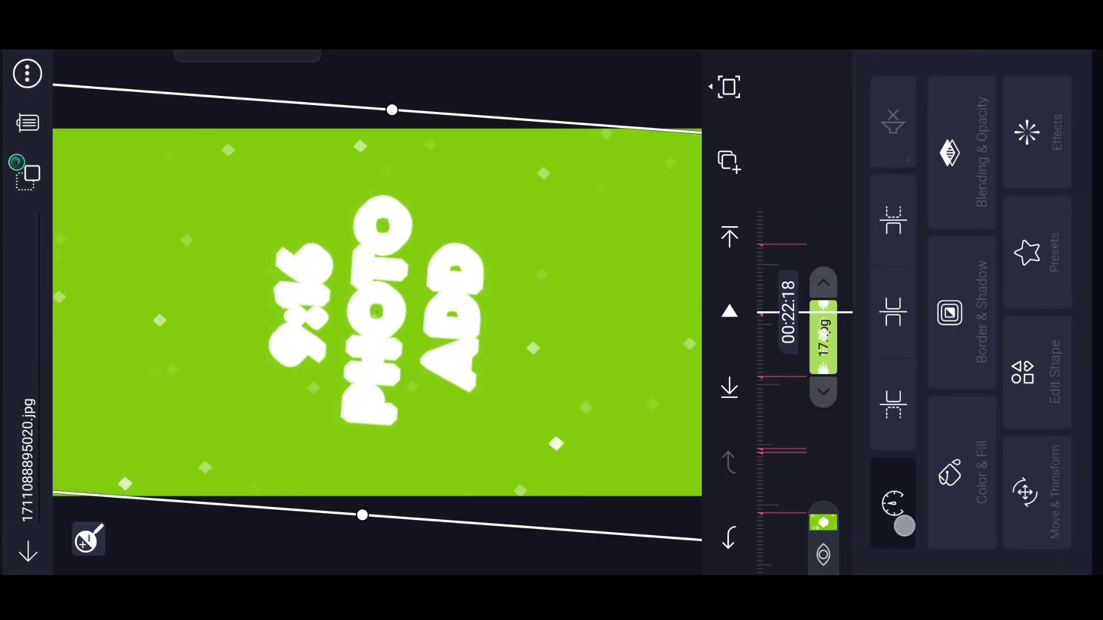
click(898, 220)
click(925, 129)
click(914, 129)
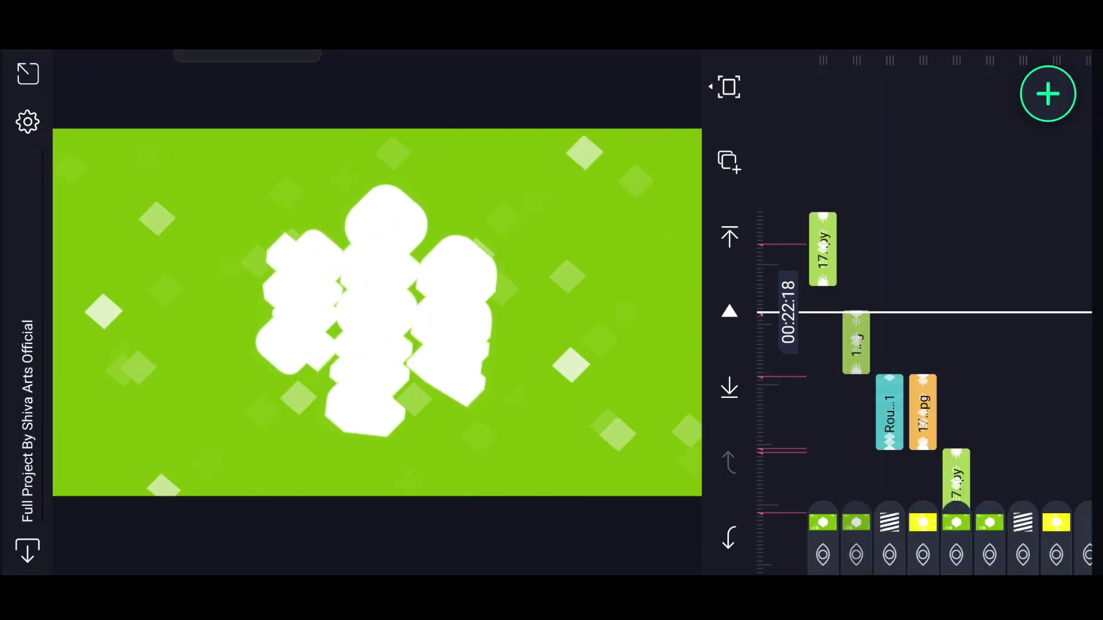
Speed the copied green burst image layer up to about 1.03x.
click(823, 285)
drag(859, 263, 912, 321)
click(823, 340)
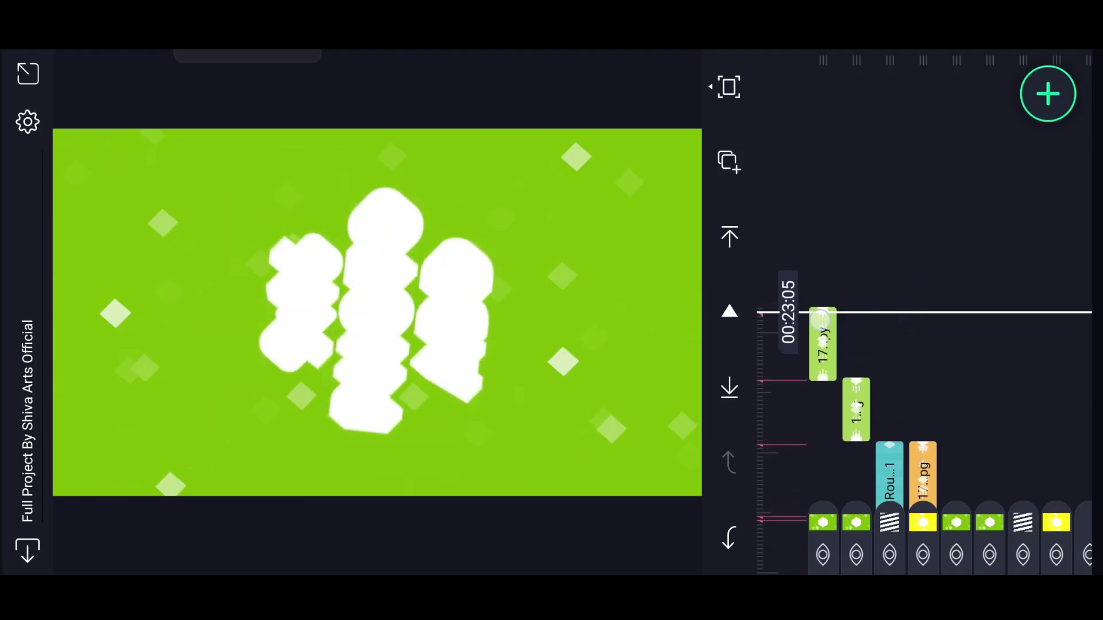
click(892, 517)
click(898, 219)
click(913, 130)
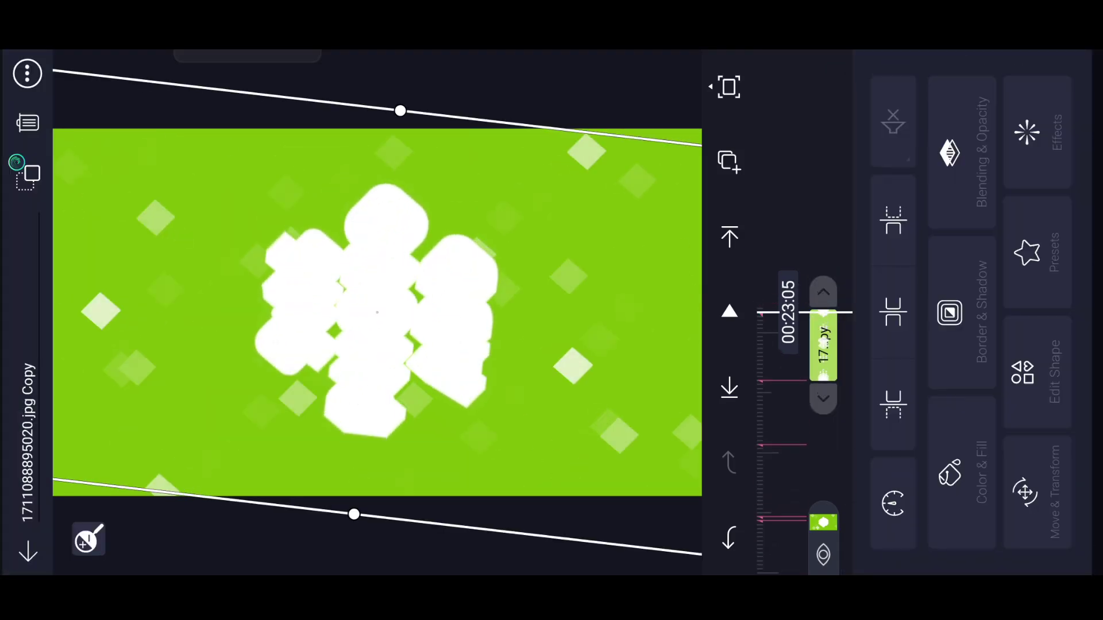
Scroll back to the orange banner layers and open the media library to swap its image.
drag(947, 293, 974, 155)
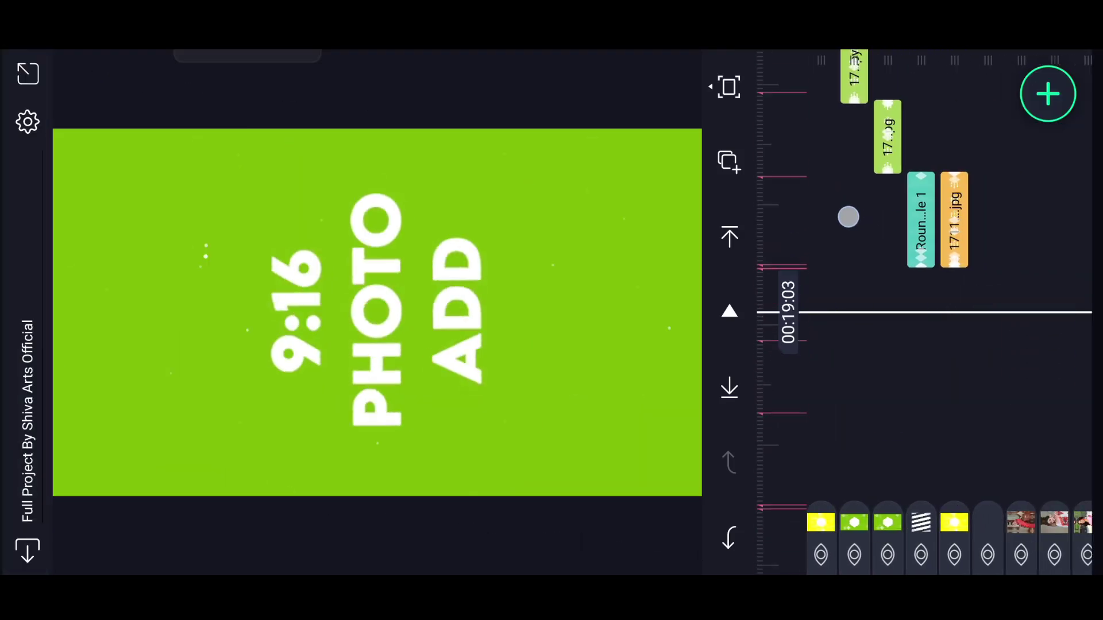
drag(837, 214, 994, 382)
click(902, 335)
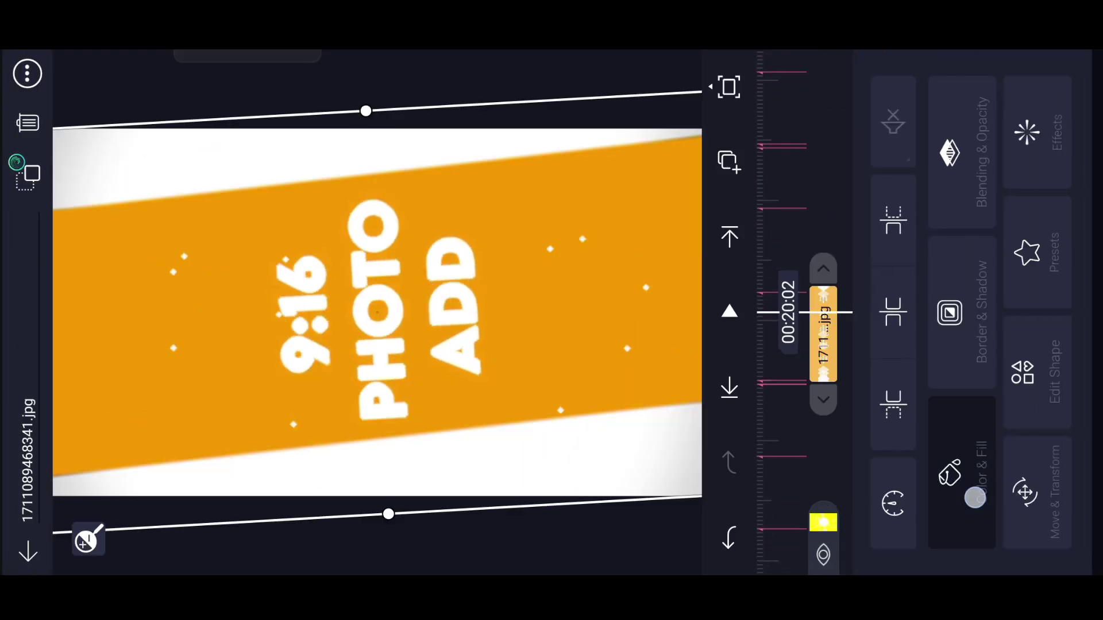